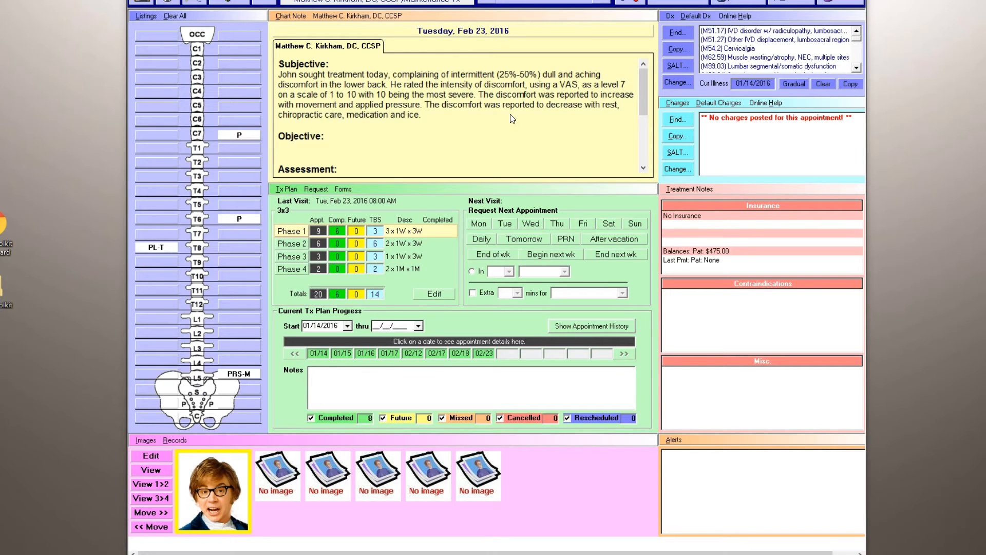
Open the visit's chart note for editing and review the macros available for the Objective, Assessment, Plan and Subjective sections.
left_click(291, 16)
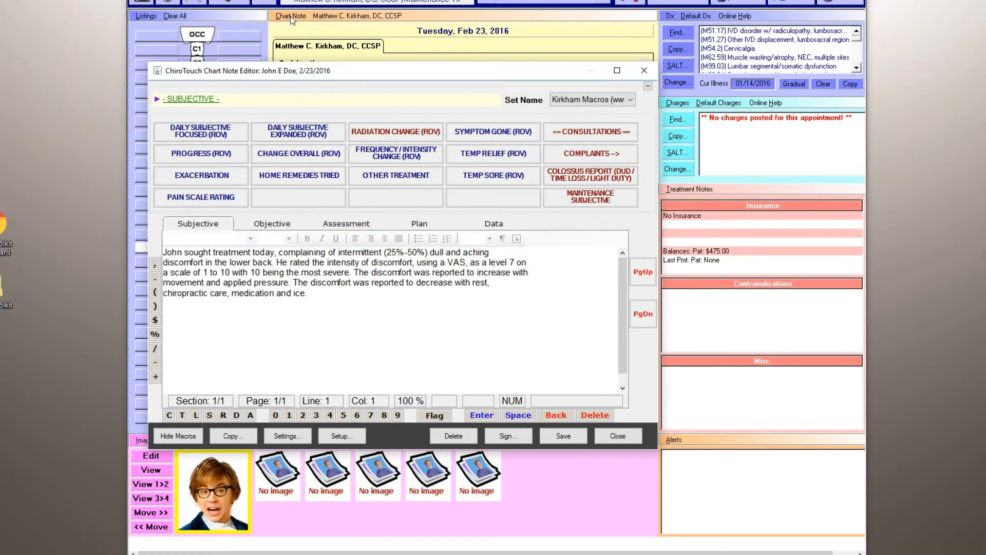
left_click_drag(401, 72, 484, 72)
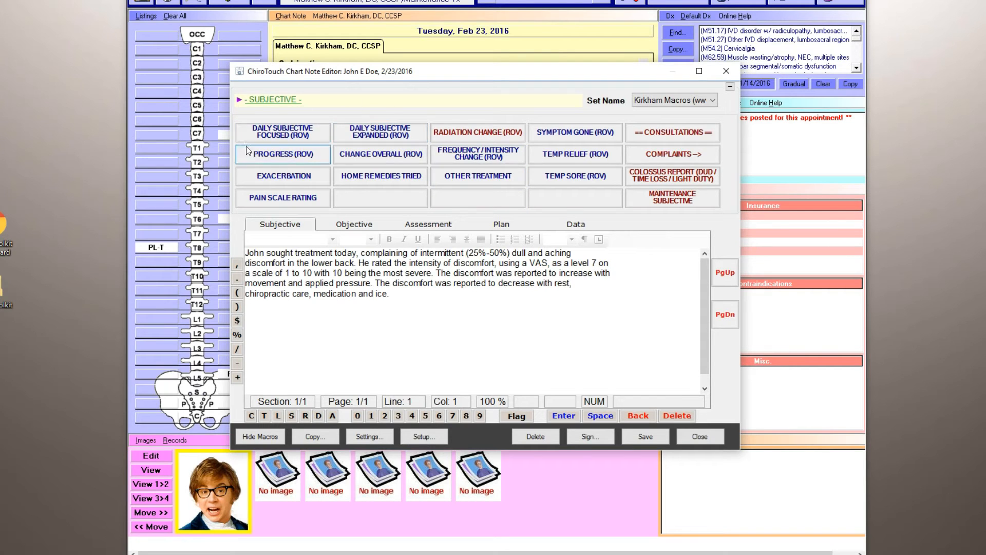
left_click(354, 224)
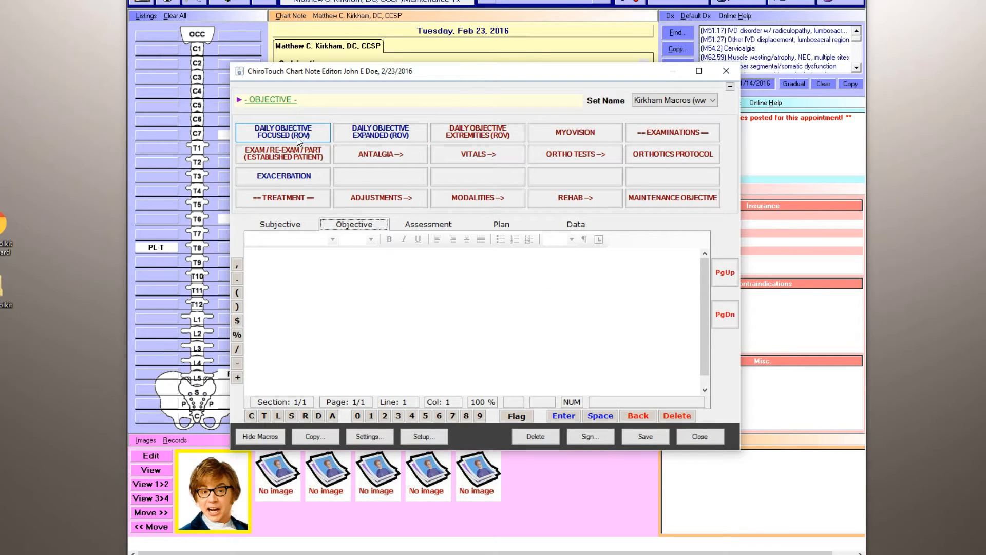
left_click(414, 225)
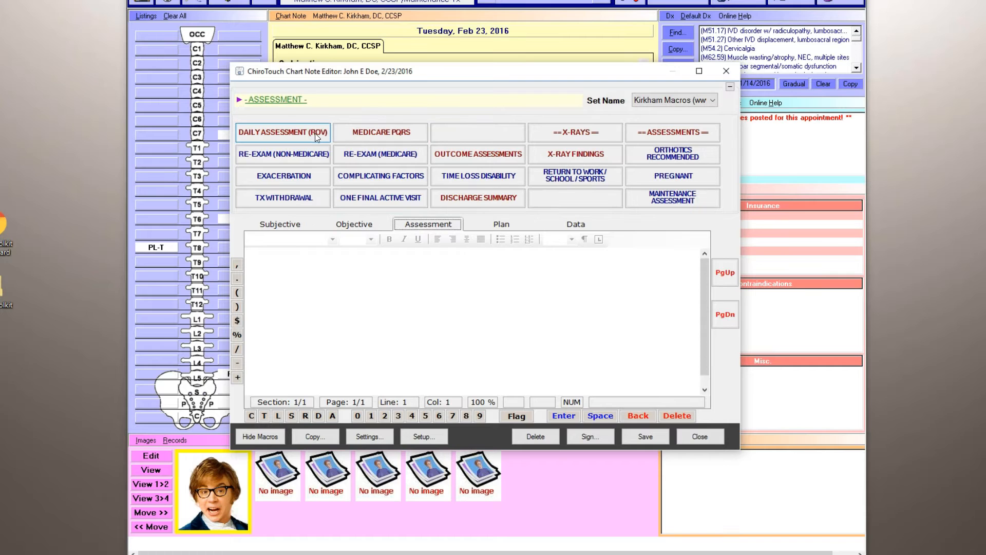
left_click(496, 226)
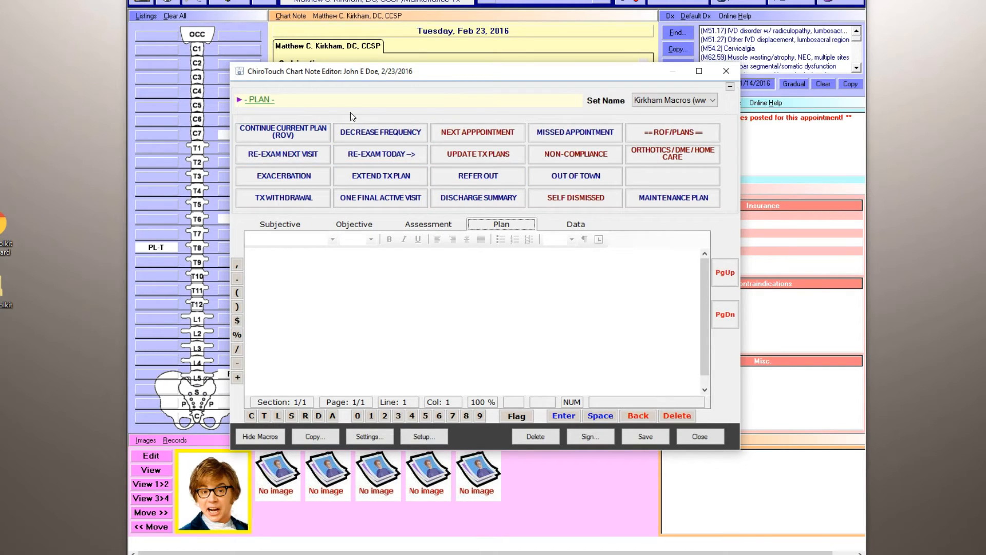
left_click(286, 225)
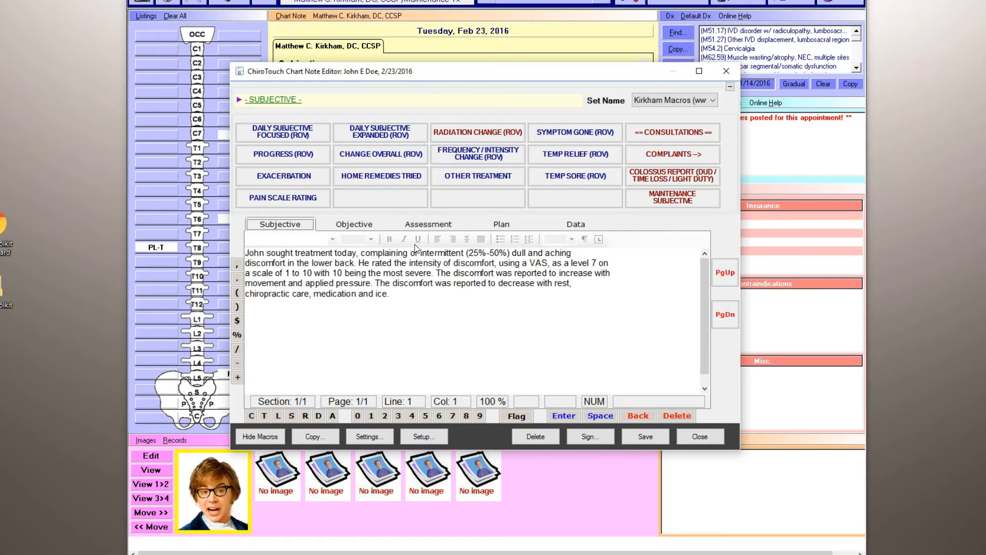
Append a Progress (ROV) statement to the Subjective note with cervical spine, slightly improved and progress as expected.
left_click(384, 293)
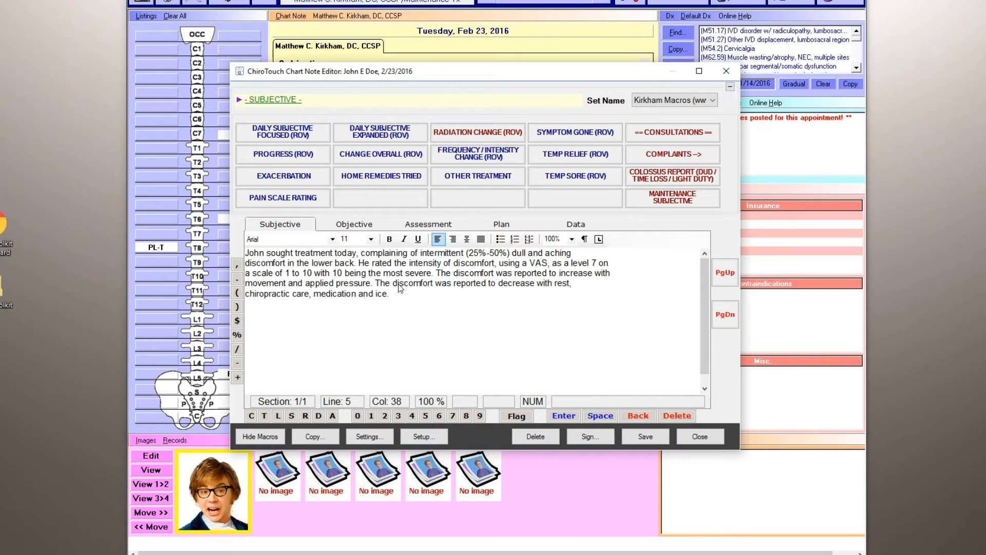
left_click_drag(355, 264, 311, 266)
left_click(394, 297)
left_click(314, 155)
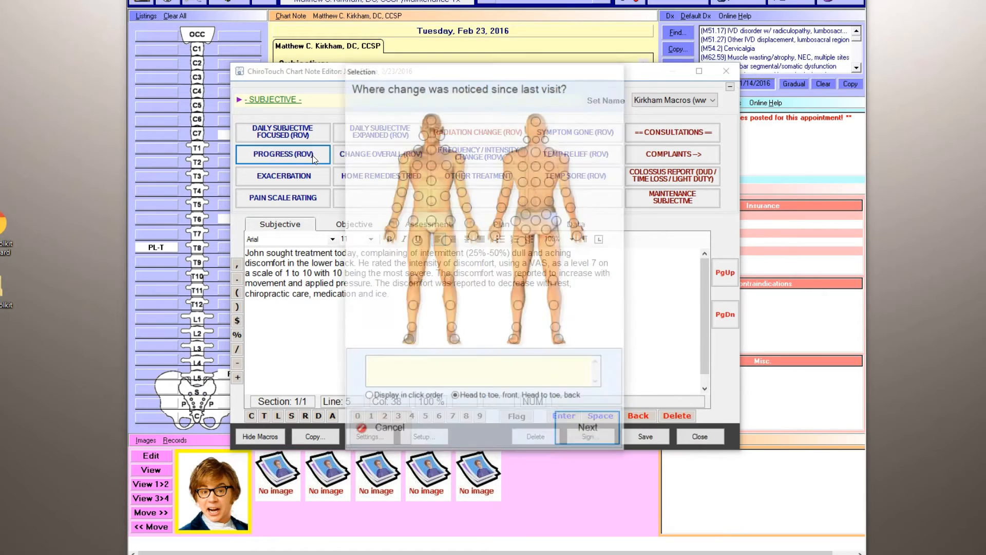
left_click(537, 138)
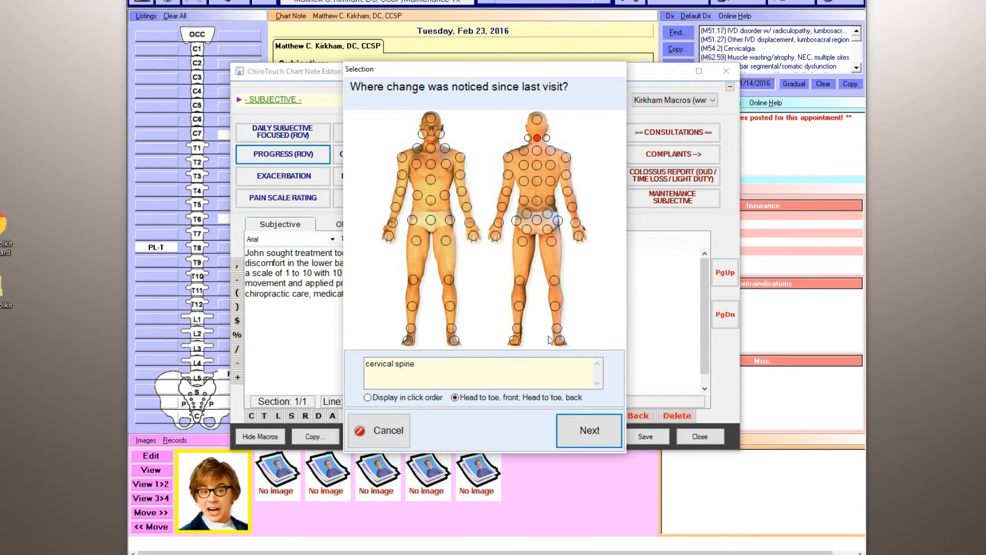
left_click(577, 425)
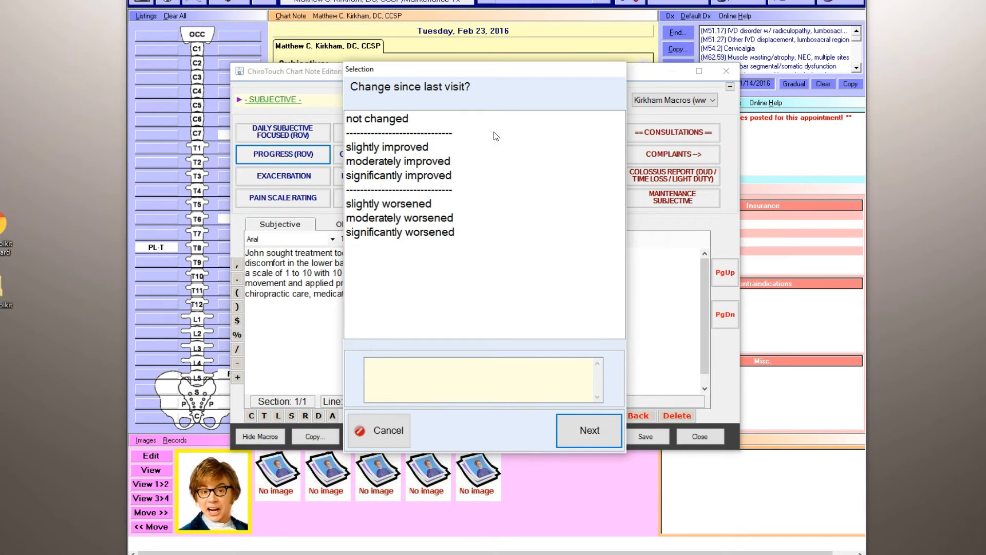
left_click(426, 147)
left_click(586, 429)
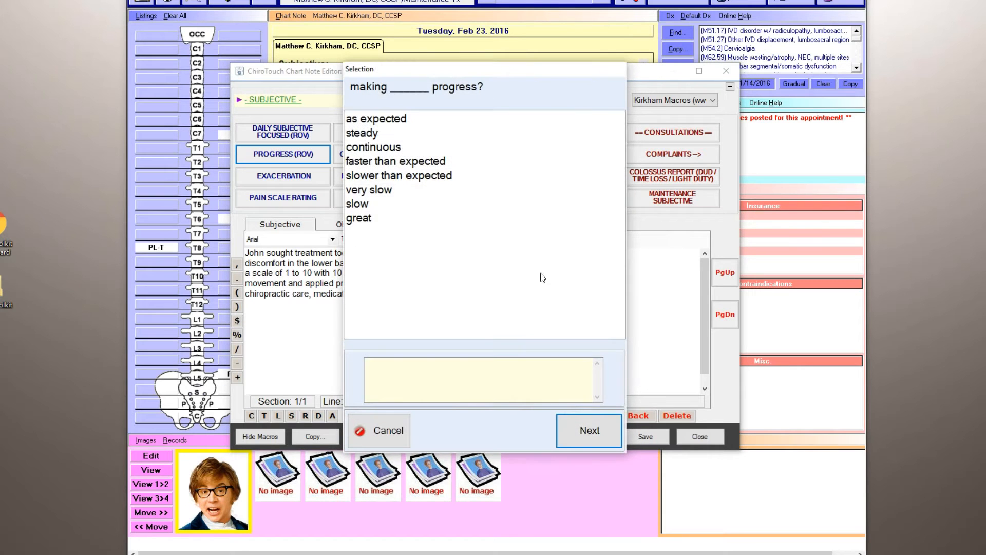
left_click(416, 119)
left_click(570, 431)
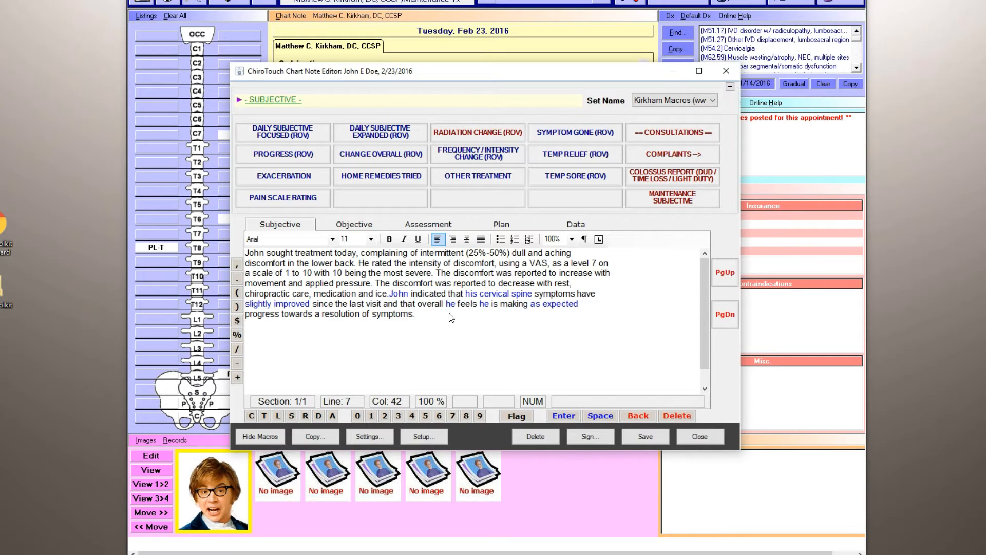
Clear all text from the Subjective section of the note.
left_click(482, 325)
key("BackSpace")
left_click_drag(437, 319, 169, 176)
key("Delete")
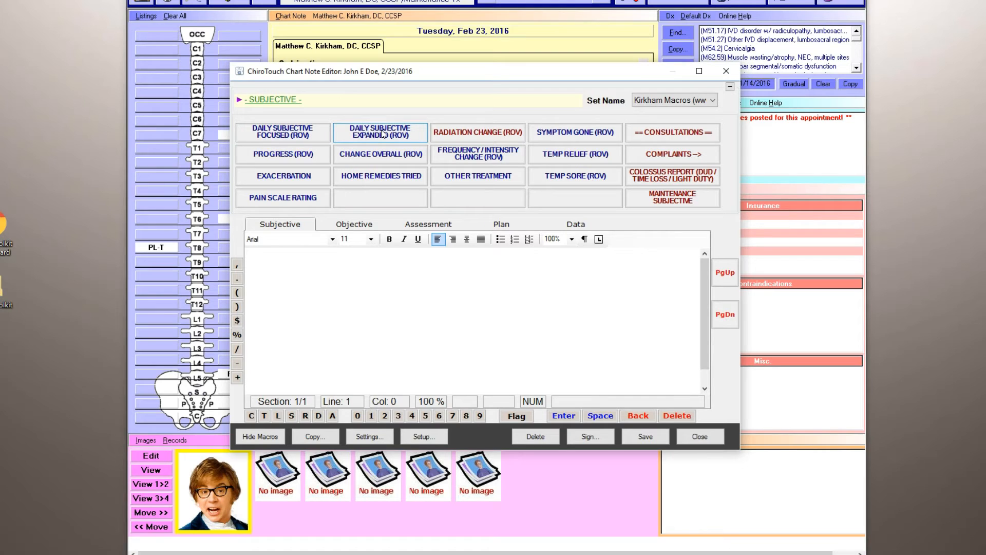
Fill the Subjective note with the Daily Subjective Focused (ROV) macro: lumbo-sacral spine, rating 7, slightly improved, steady progress.
left_click(286, 138)
left_click(537, 200)
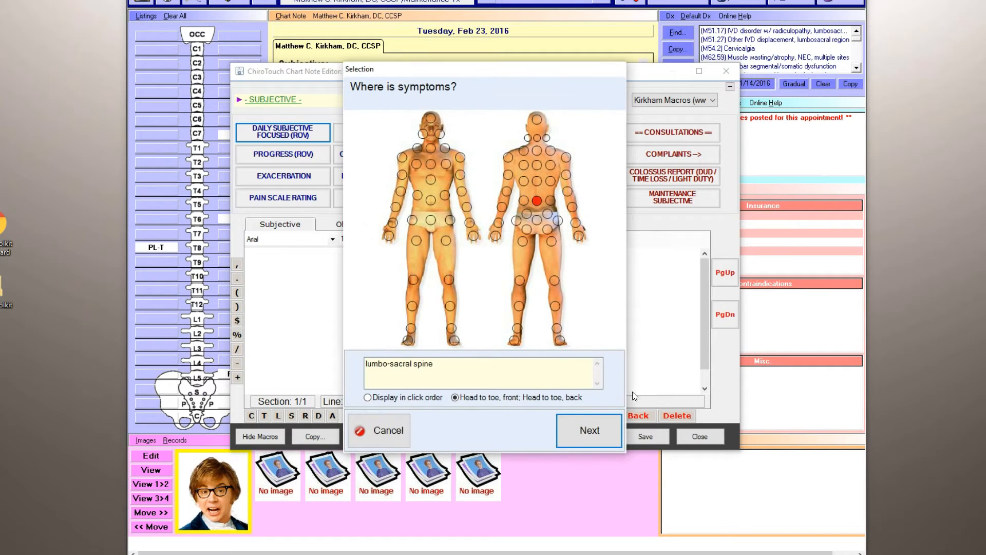
left_click(610, 423)
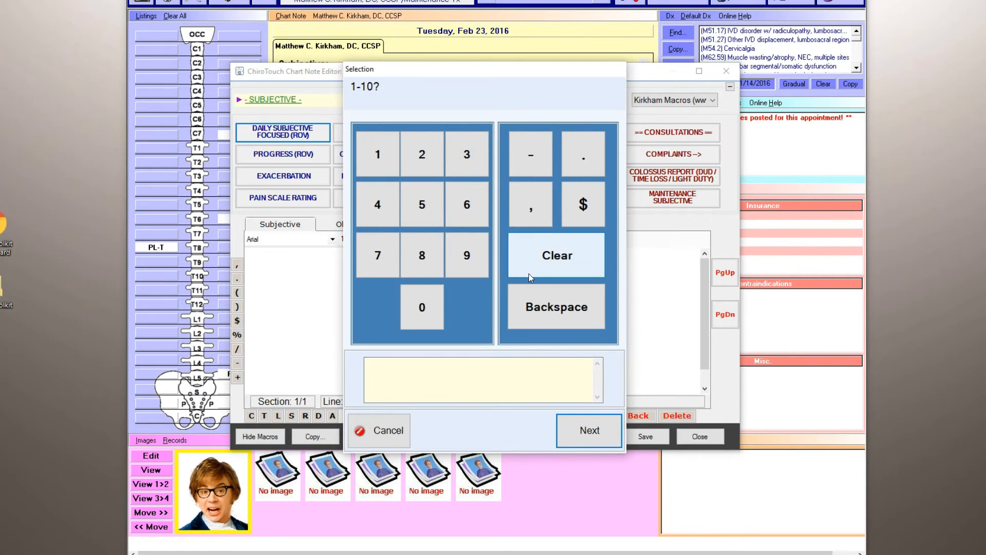
left_click(378, 256)
left_click(588, 430)
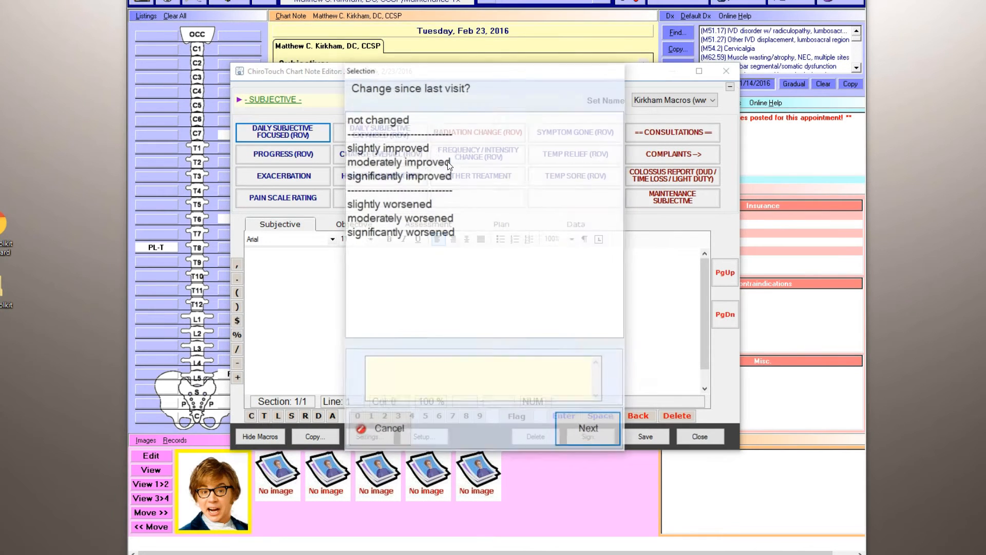
left_click(440, 153)
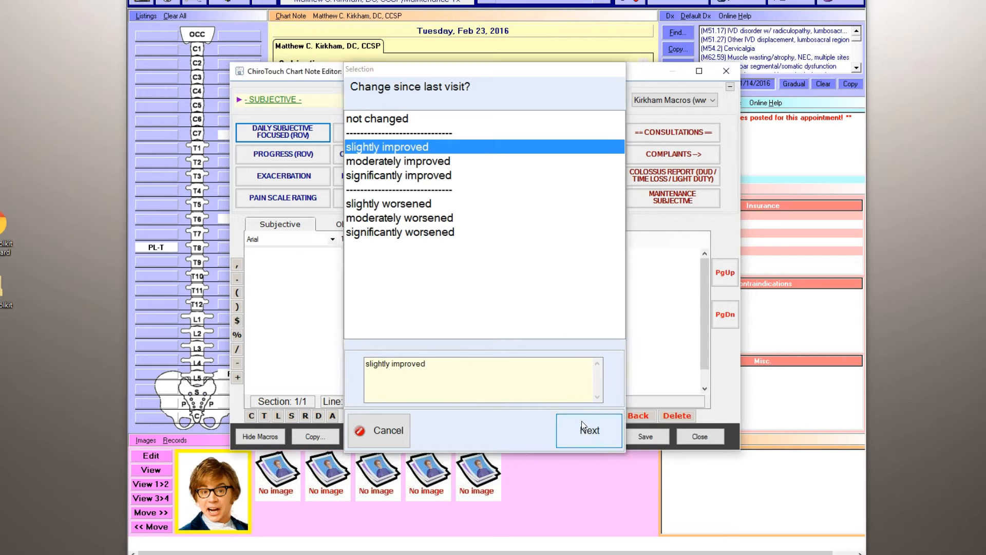
left_click(582, 422)
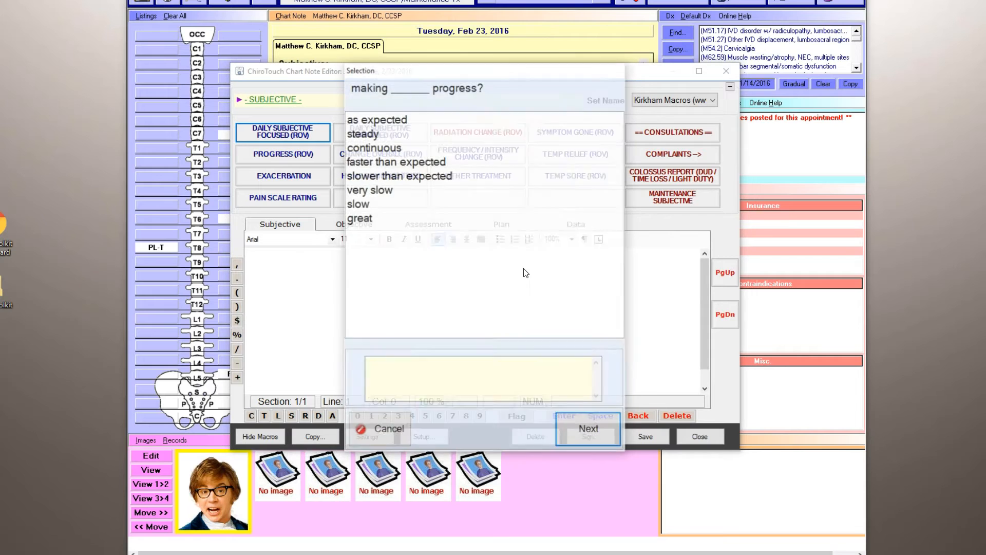
left_click(380, 134)
left_click(590, 427)
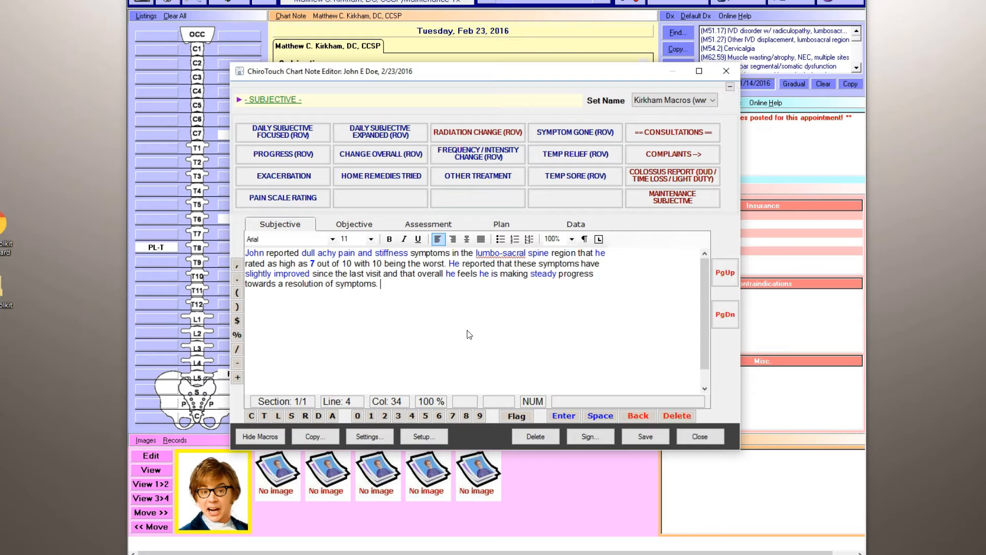
Add the cervical spine to the symptom region in the Subjective text.
left_click(482, 255)
left_click(537, 138)
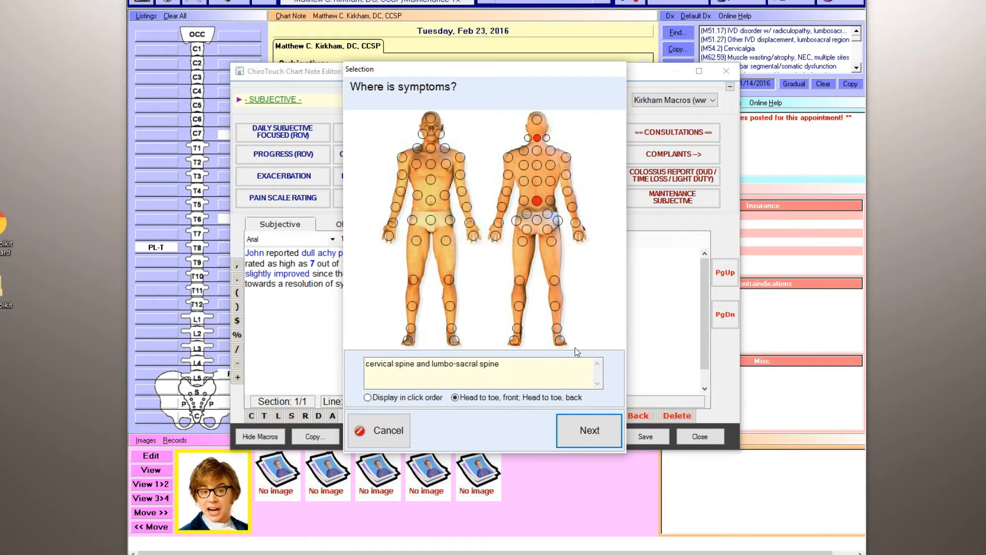
left_click(584, 426)
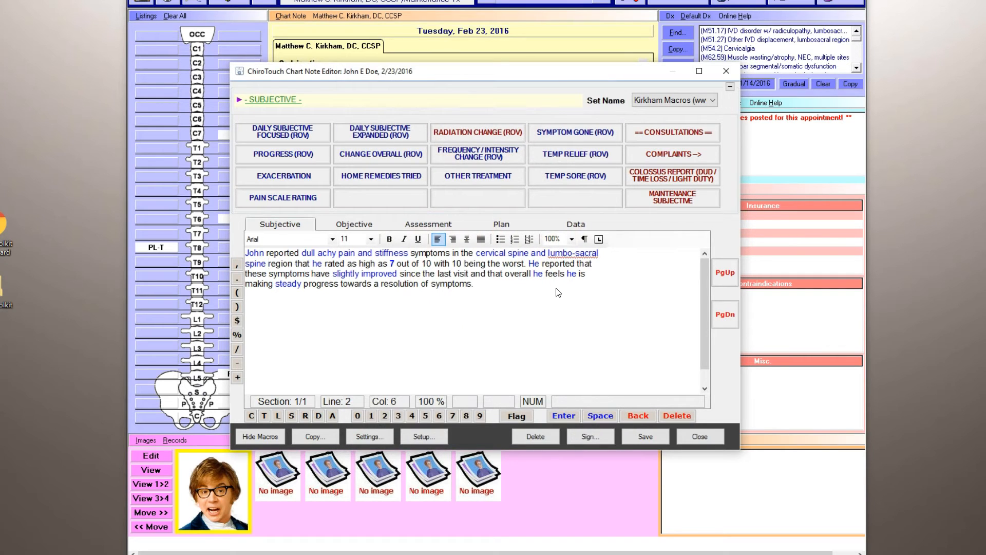
Start the Daily Objective Focused (ROV) macro in the Objective section with findings not changed since last visit and moderate intensity today.
left_click(353, 227)
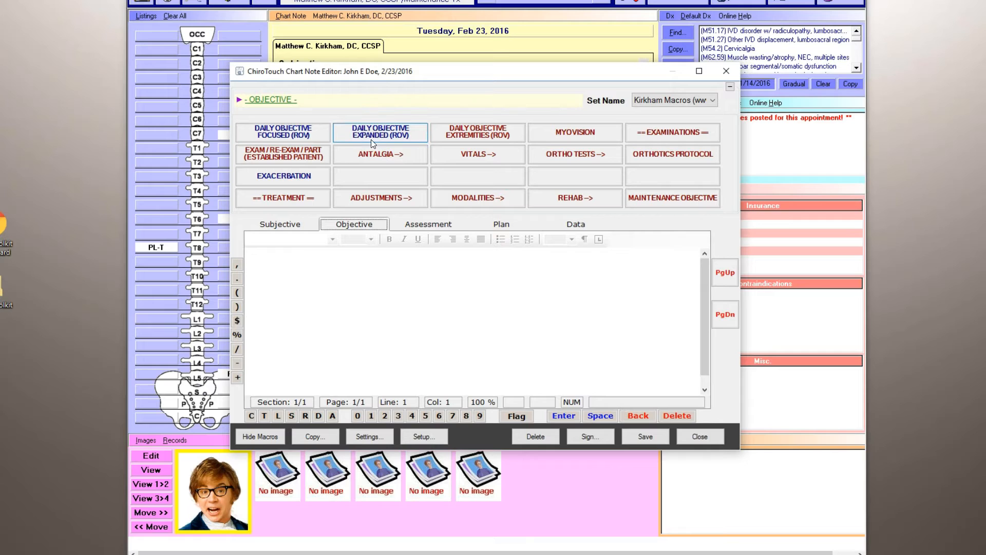
left_click(307, 133)
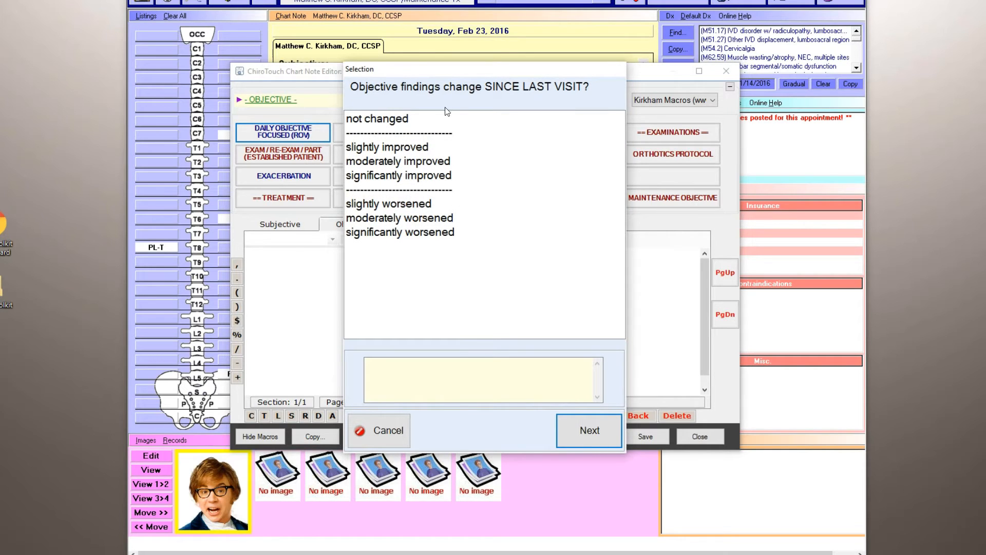
left_click(412, 125)
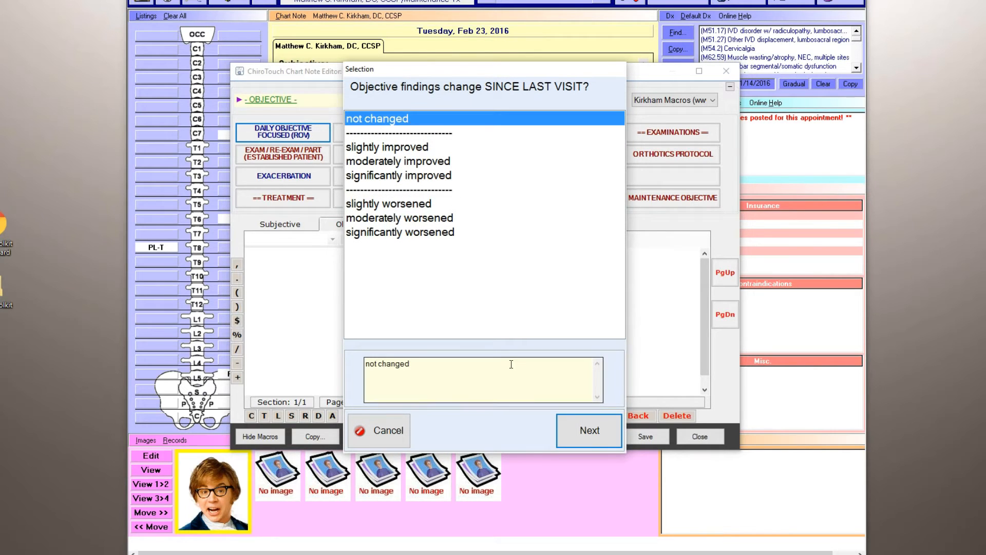
left_click(588, 427)
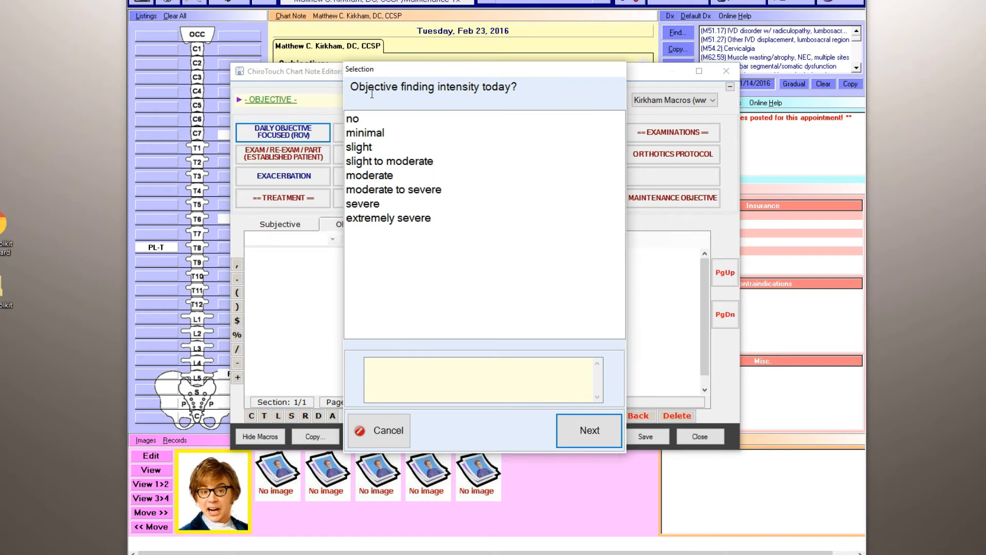
left_click(386, 180)
left_click(592, 438)
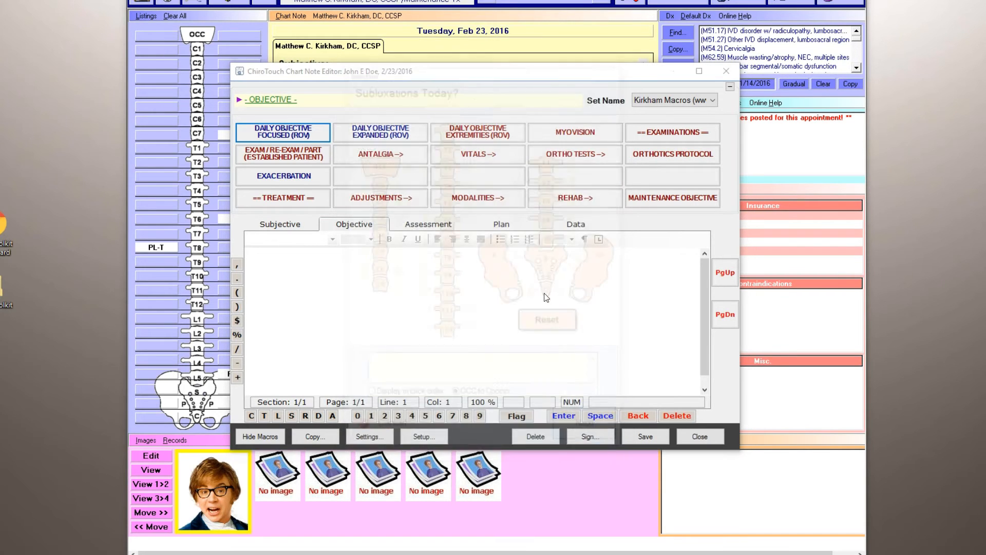
Record today's subluxations at C7, T8 and L5, and set the overall change in objective findings to slightly improved.
left_click(547, 239)
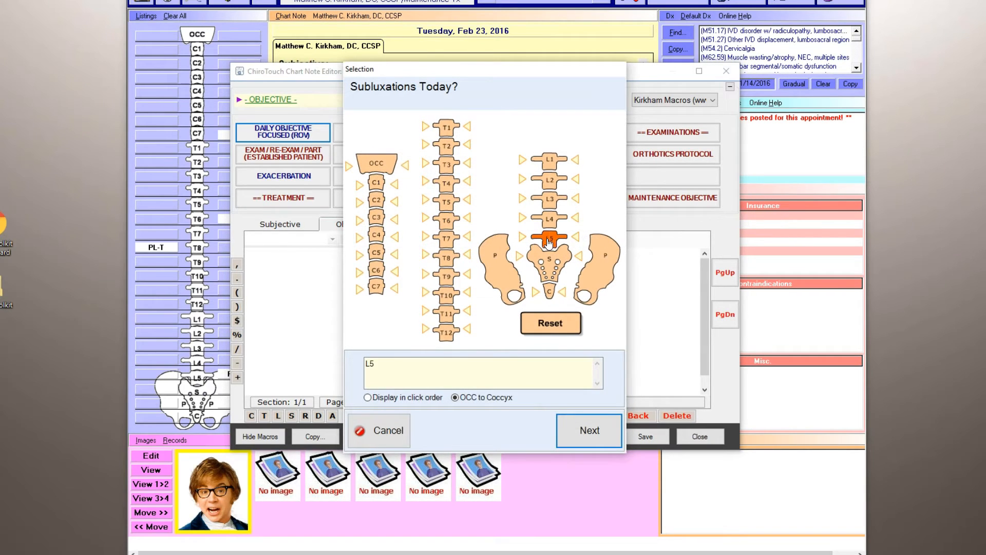
left_click(446, 258)
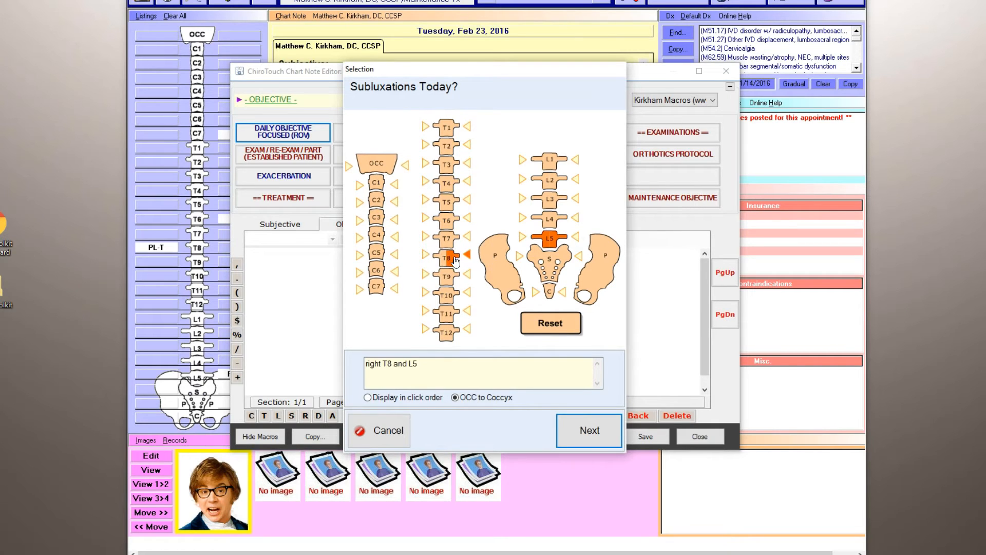
left_click(381, 288)
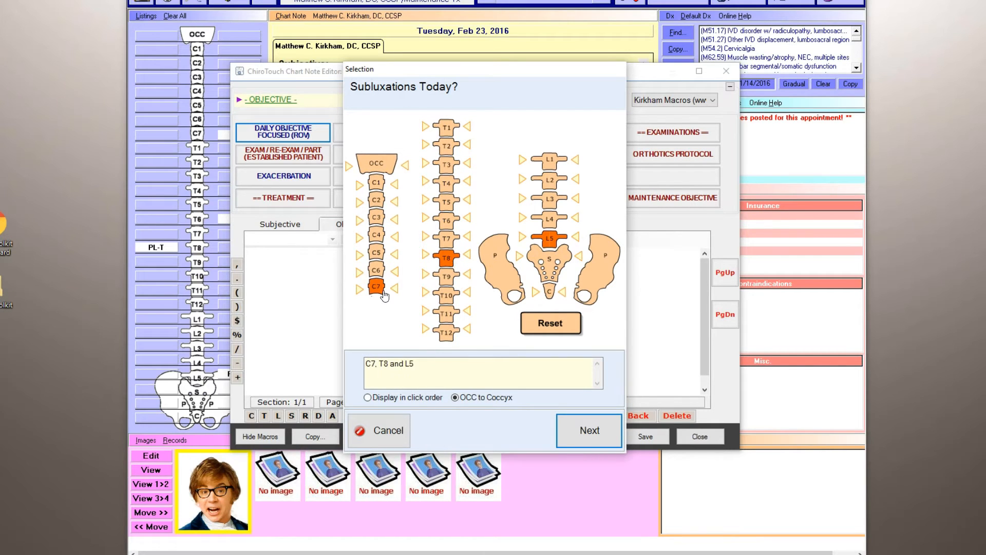
left_click(564, 435)
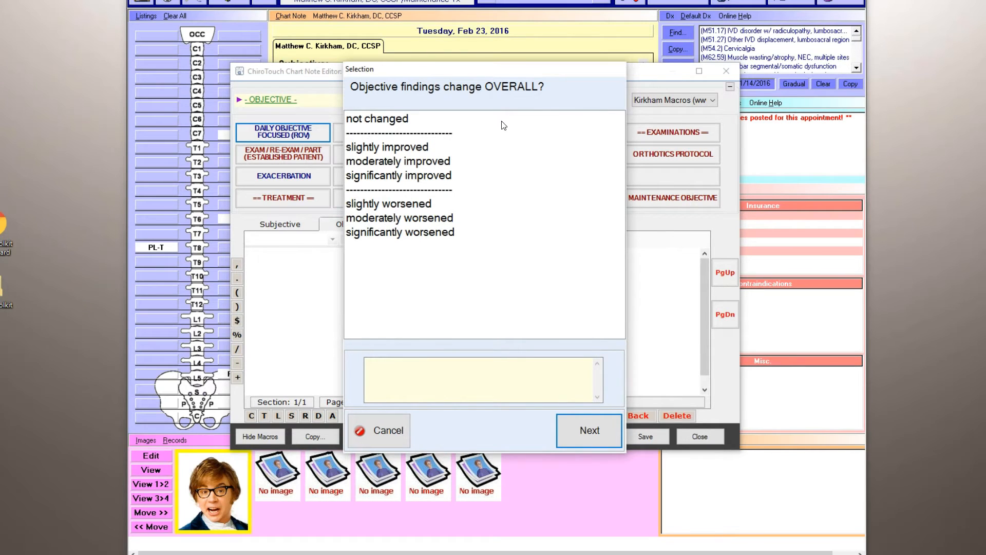
left_click(426, 146)
left_click(588, 430)
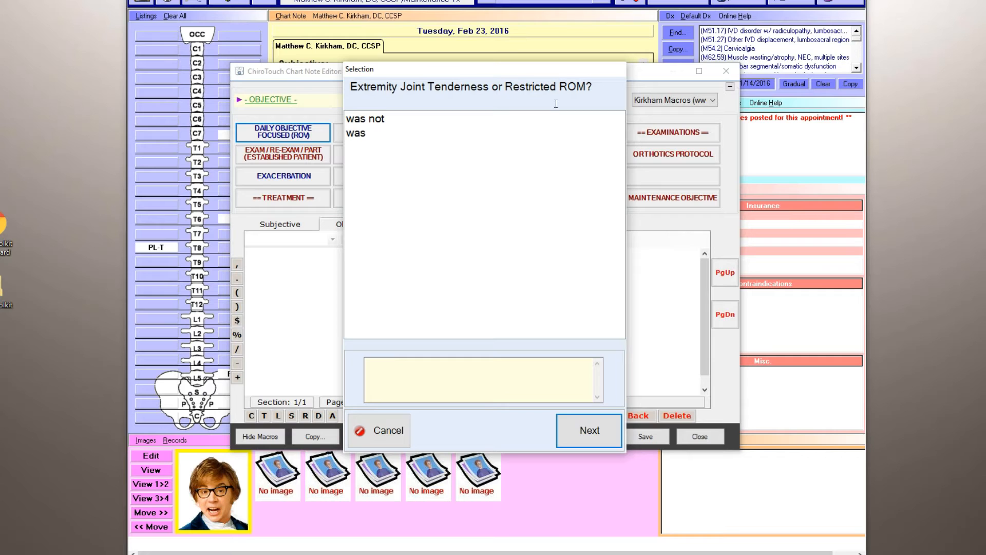
Record that extremity joint tenderness or restricted range of motion was observed in the left knee.
left_click_drag(352, 87, 394, 90)
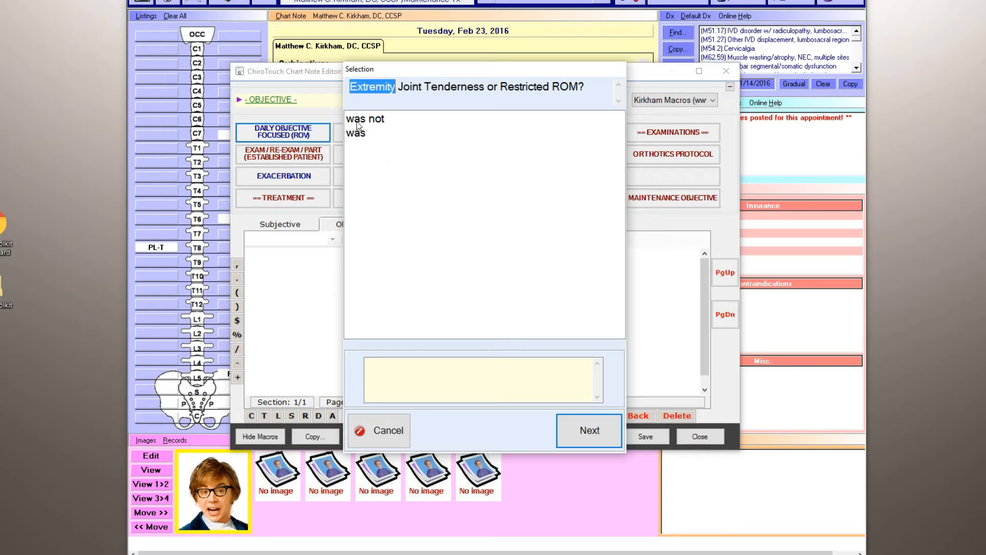
left_click(360, 136)
left_click(577, 421)
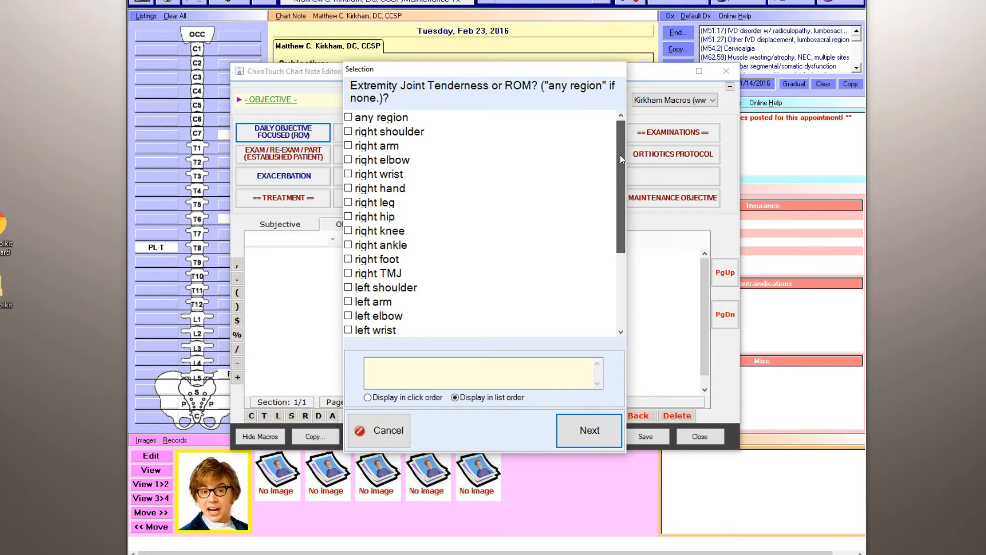
scroll(619, 238, "down", 2)
scroll(620, 238, "down", 1)
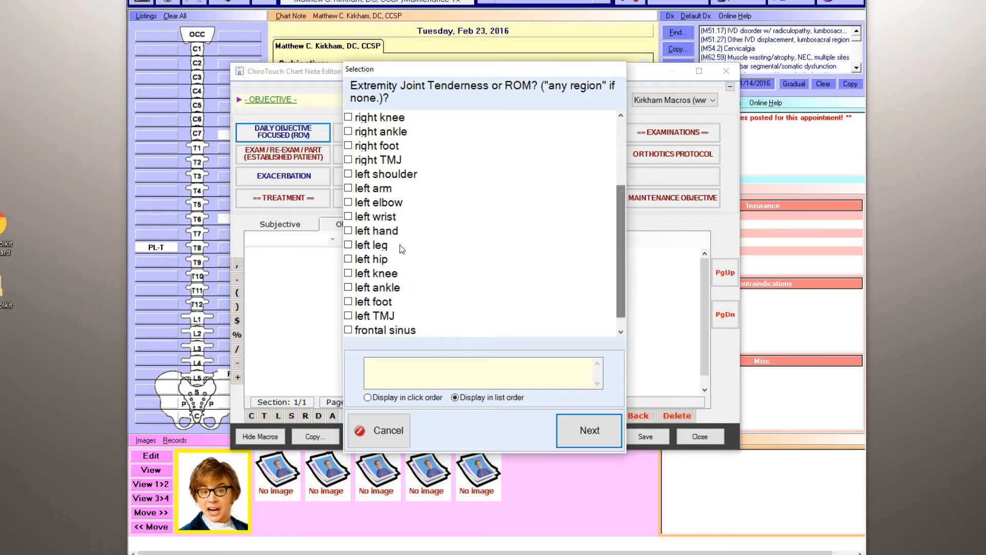
left_click(393, 274)
left_click(570, 429)
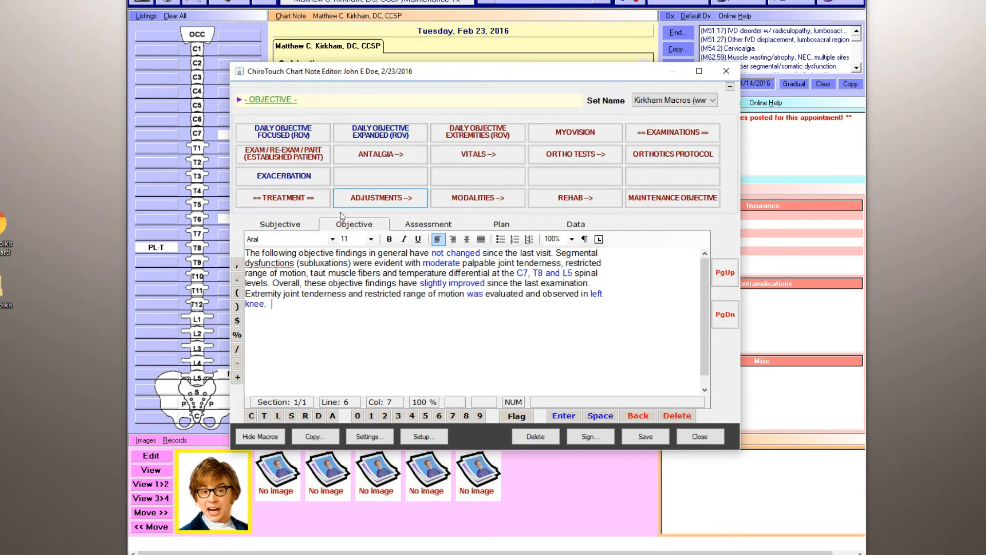
Insert the treatment introduction in the Objective text and bring up the non-Medicare active adjustment macros.
left_click(295, 198)
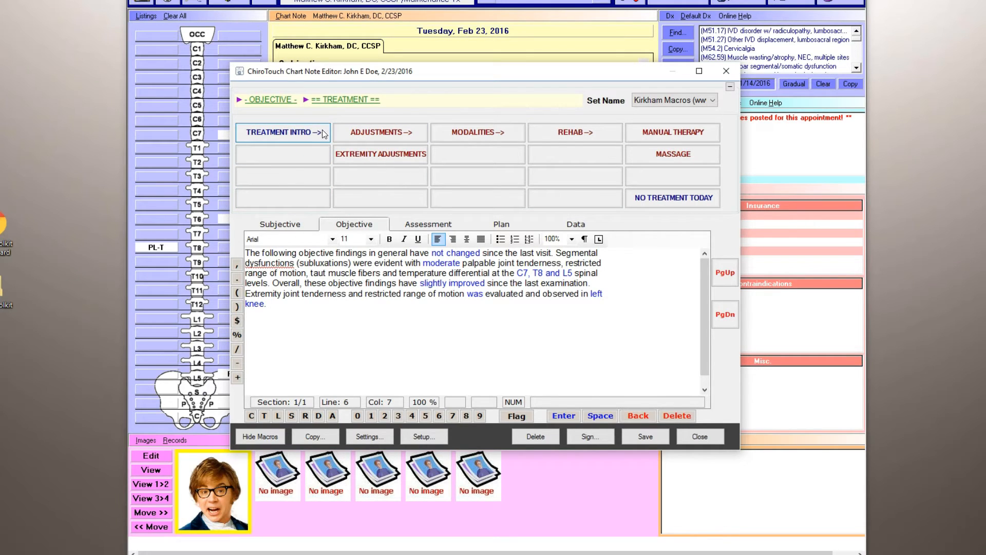
left_click(303, 133)
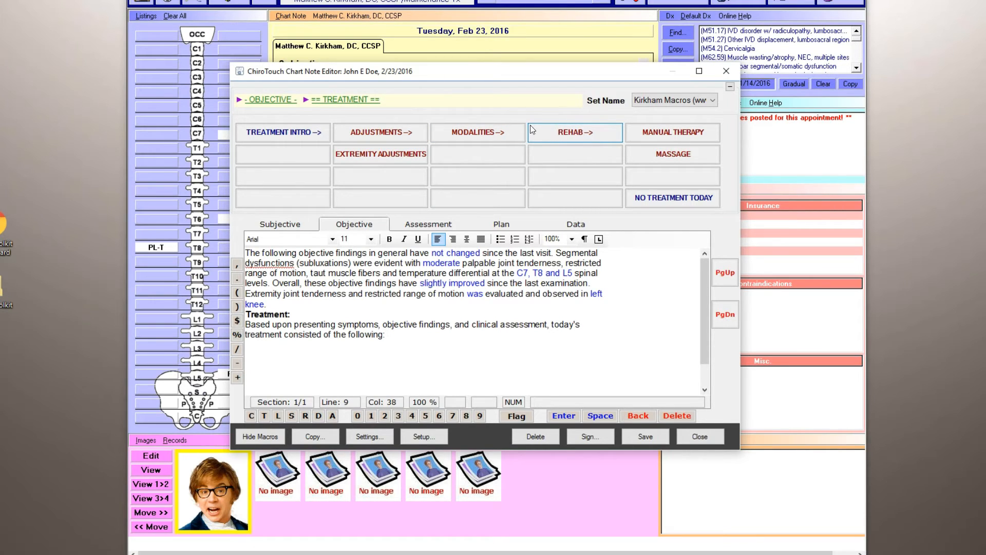
left_click(372, 131)
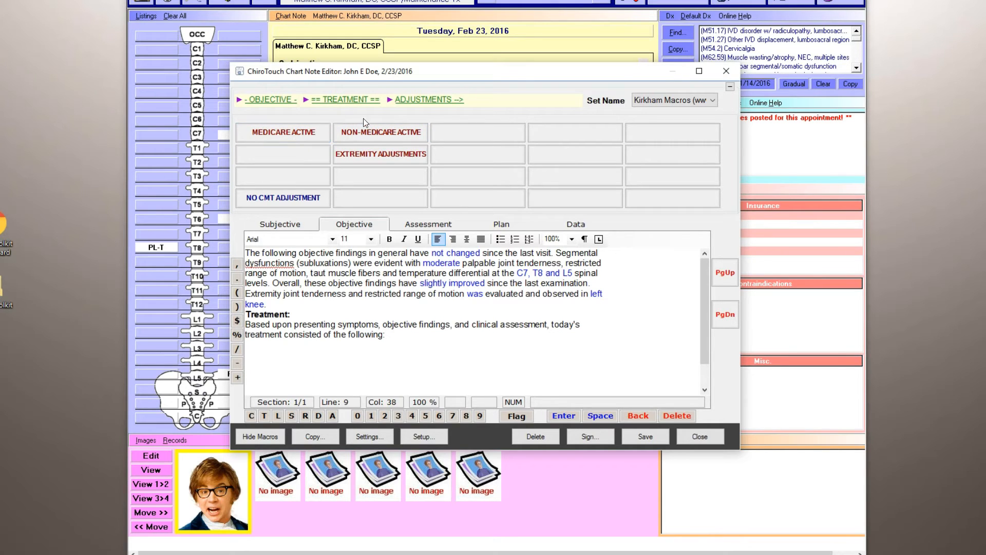
left_click(384, 133)
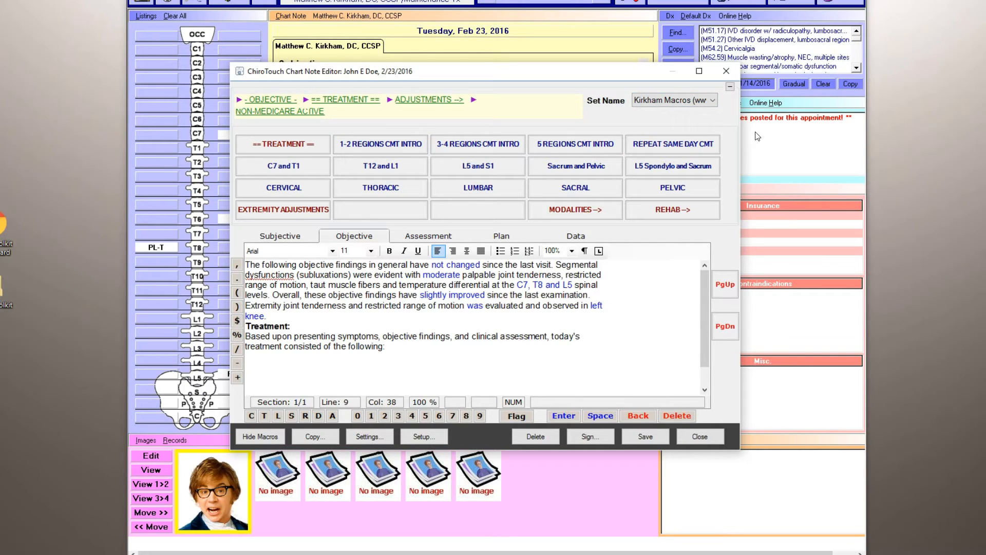
Check in the macro setup which charge the 1-2 Regions CMT Intro macro posts automatically.
left_click(430, 436)
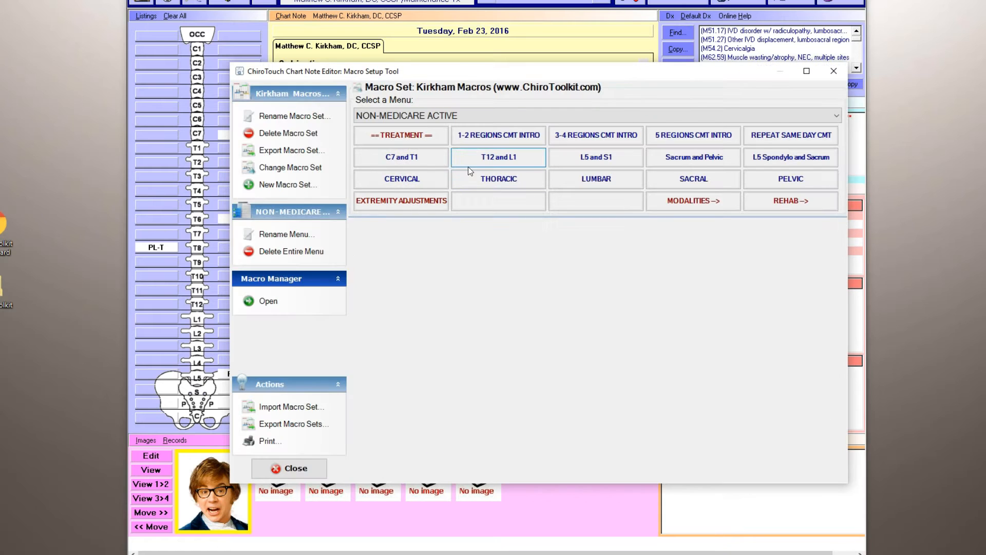
left_click(482, 139)
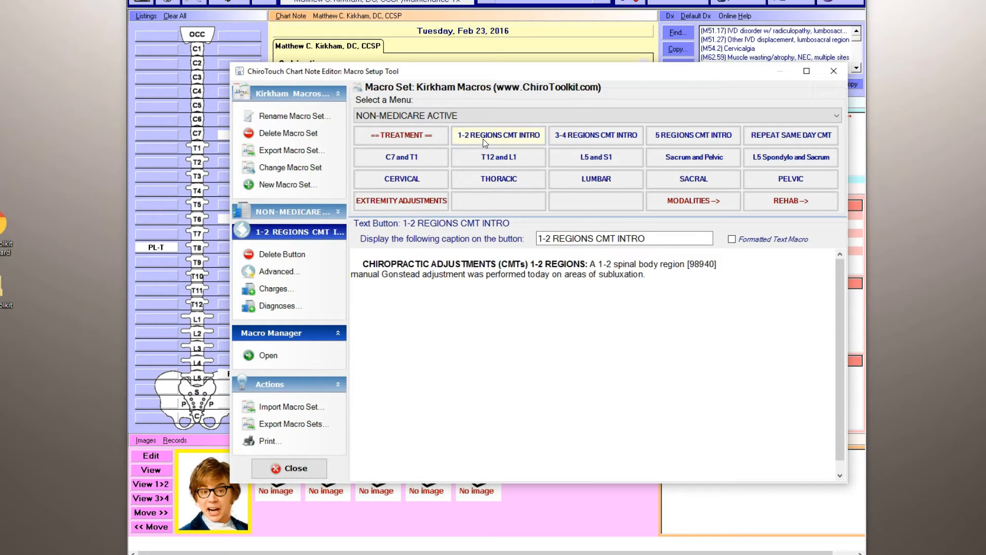
left_click(280, 290)
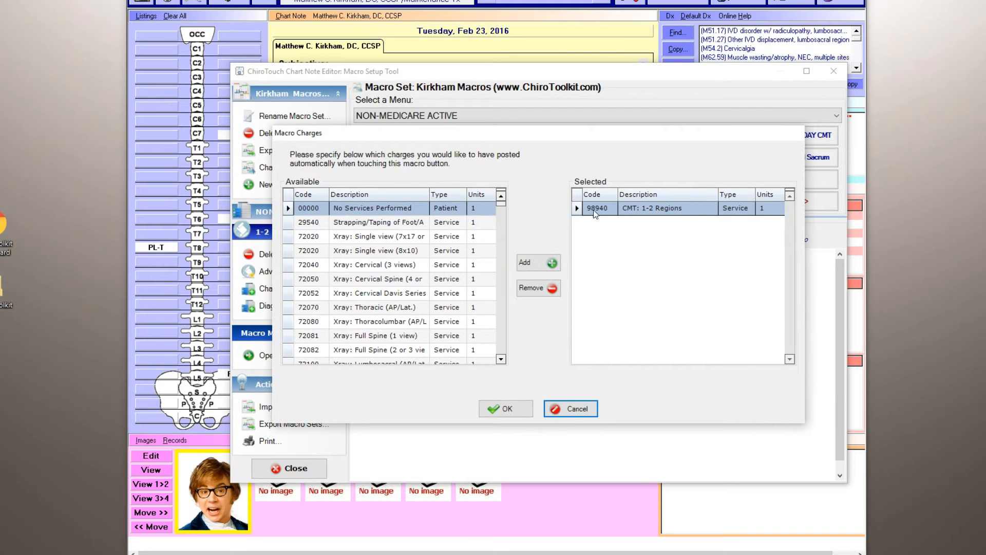
left_click(571, 409)
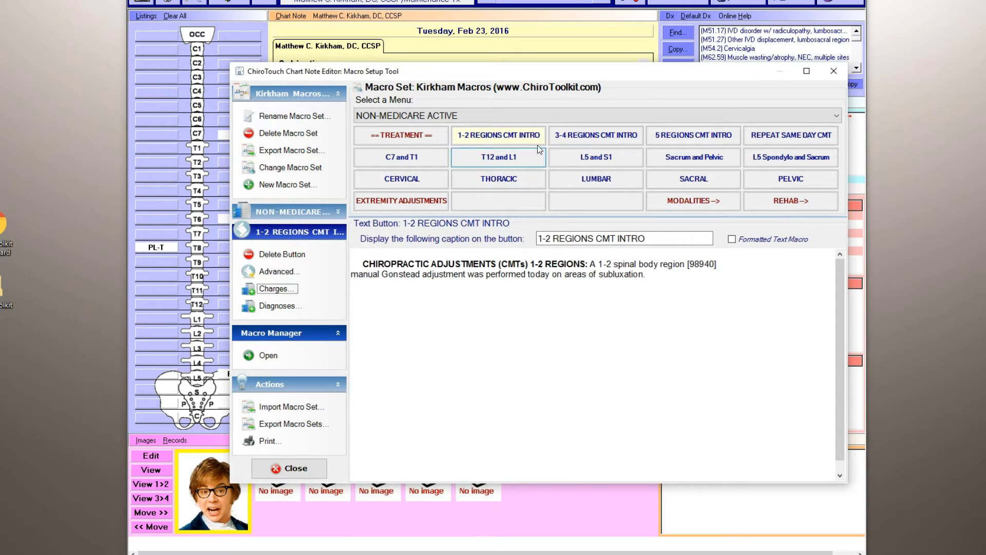
left_click(309, 464)
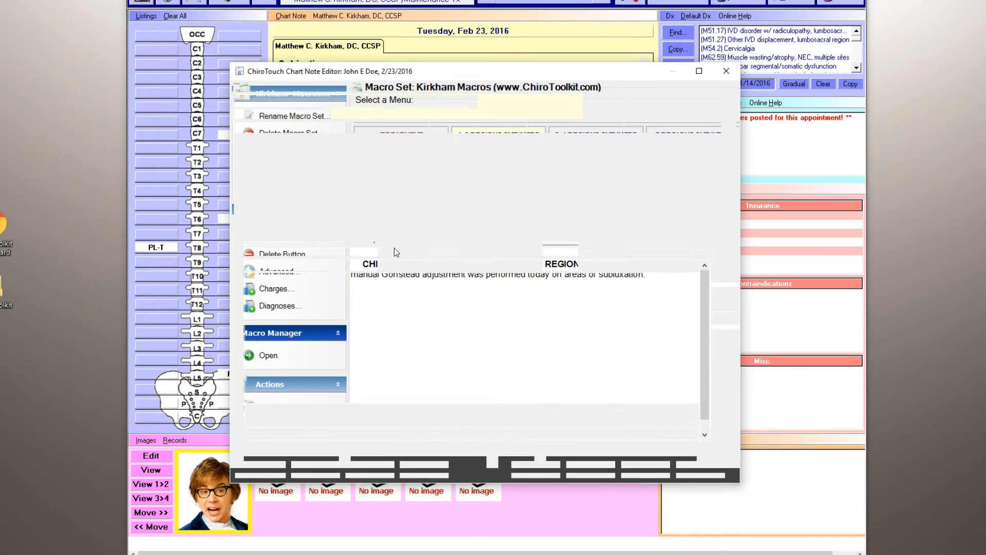
Record 3-4 region adjustments with L5 listed PRS-M and a posterior sacral-iliac listing, both using the side posture pelvic bench.
left_click_drag(467, 74, 514, 77)
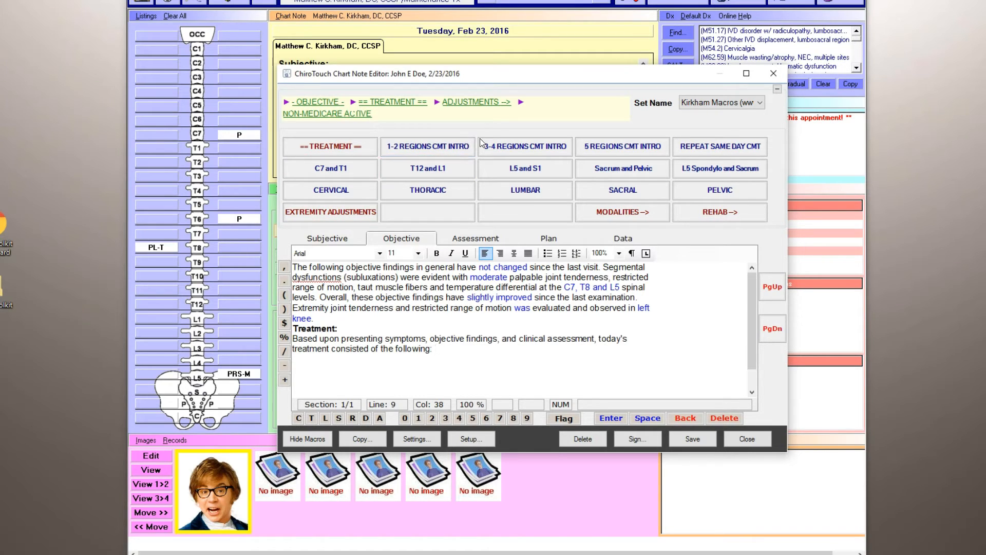
left_click(507, 149)
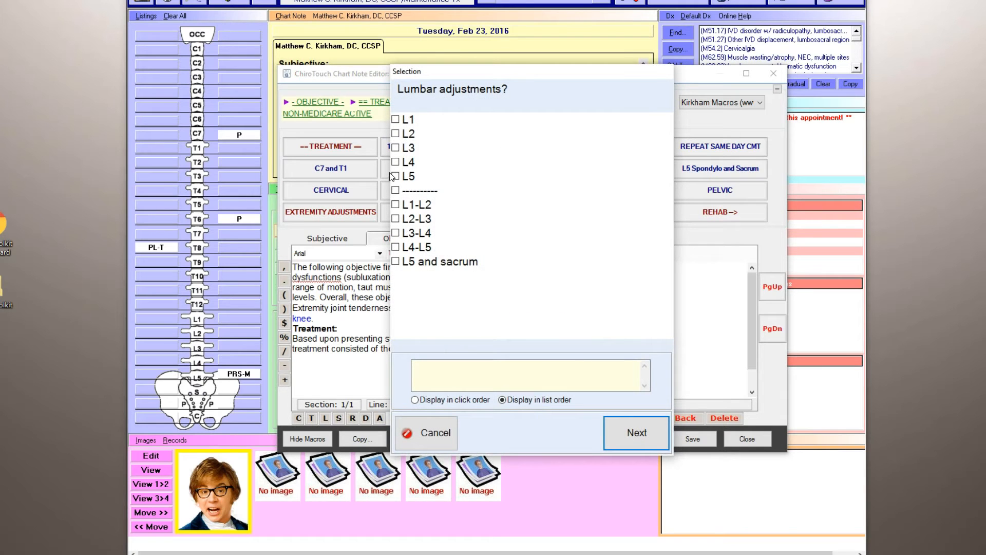
left_click(442, 177)
left_click(636, 432)
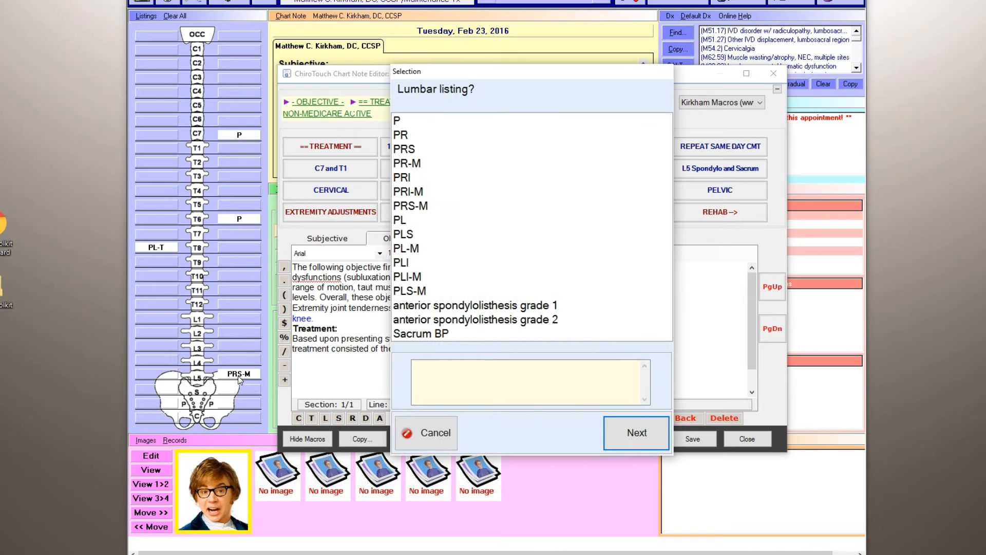
left_click(431, 202)
left_click(633, 427)
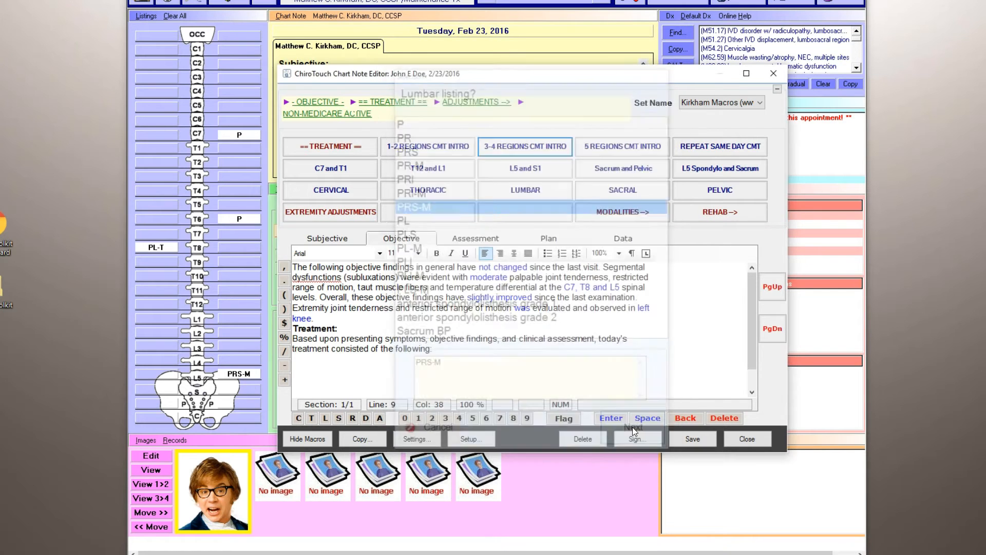
left_click(496, 154)
left_click(615, 430)
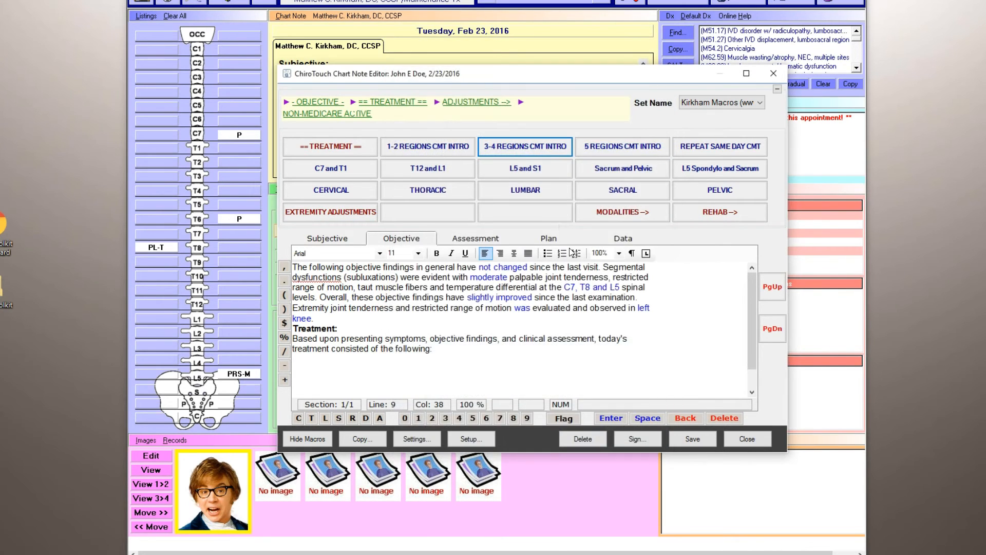
Add a thoracic region adjustment at T8 with a PL-T listing to the treatment text.
left_click(427, 221)
left_click(622, 428)
left_click(592, 220)
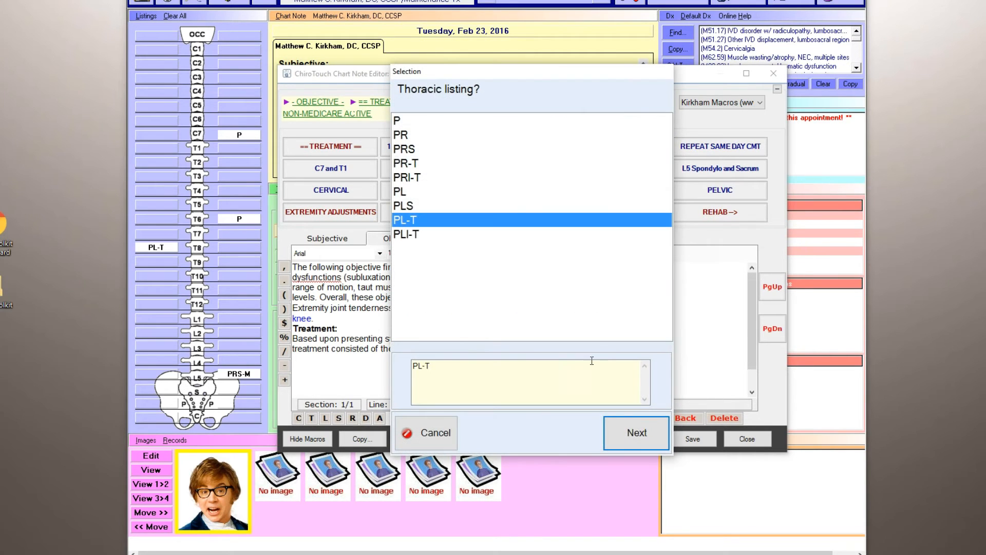
left_click(645, 440)
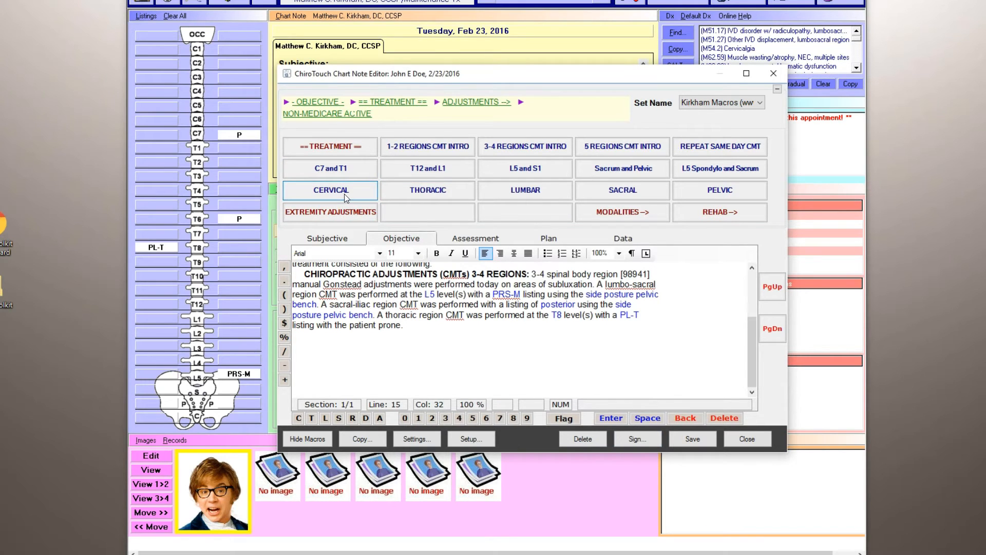
Add a cervical region adjustment at C7 with a P listing using the cervical chair.
left_click(329, 190)
left_click(419, 218)
left_click(637, 433)
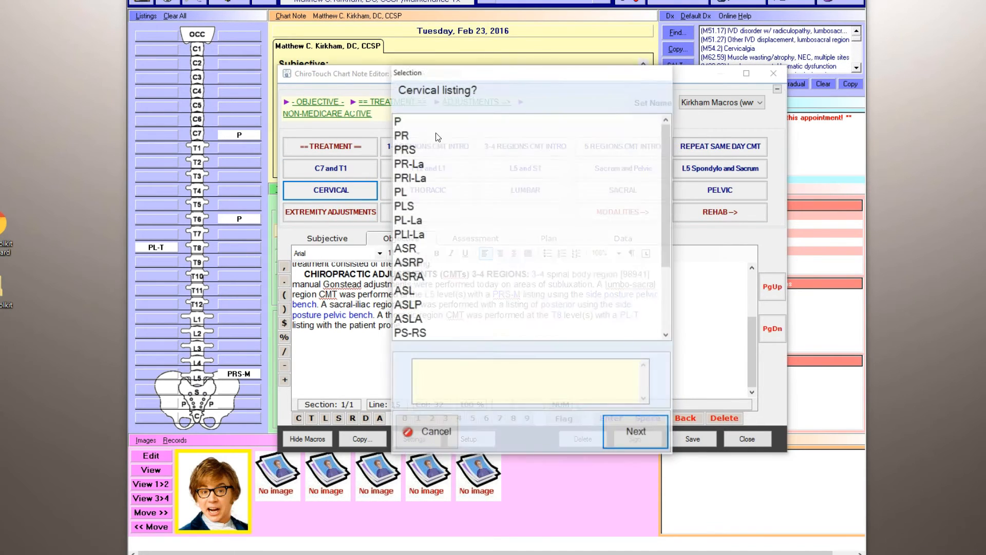
left_click(630, 431)
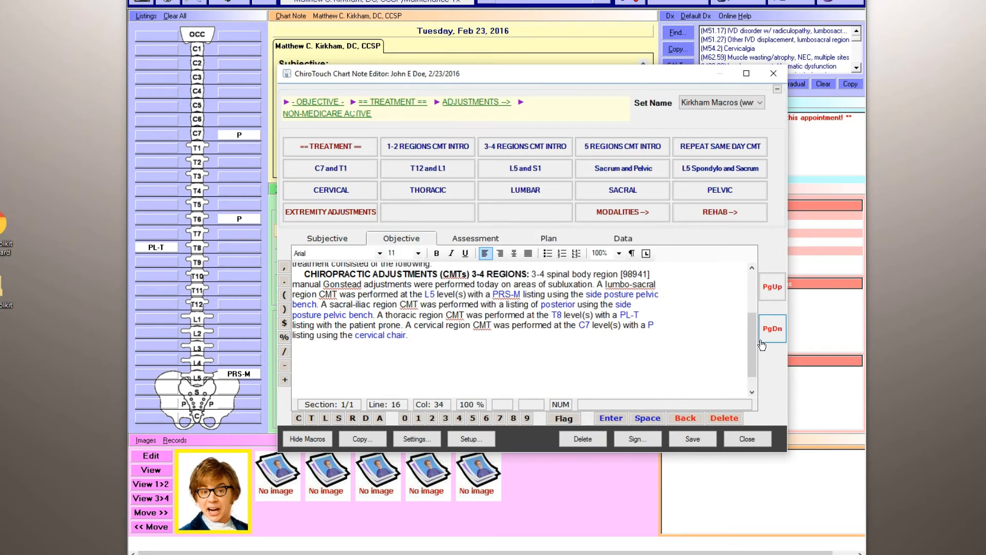
Add the extraspinal adjustment of the left knee to the treatment text.
scroll(754, 328, "up", 2)
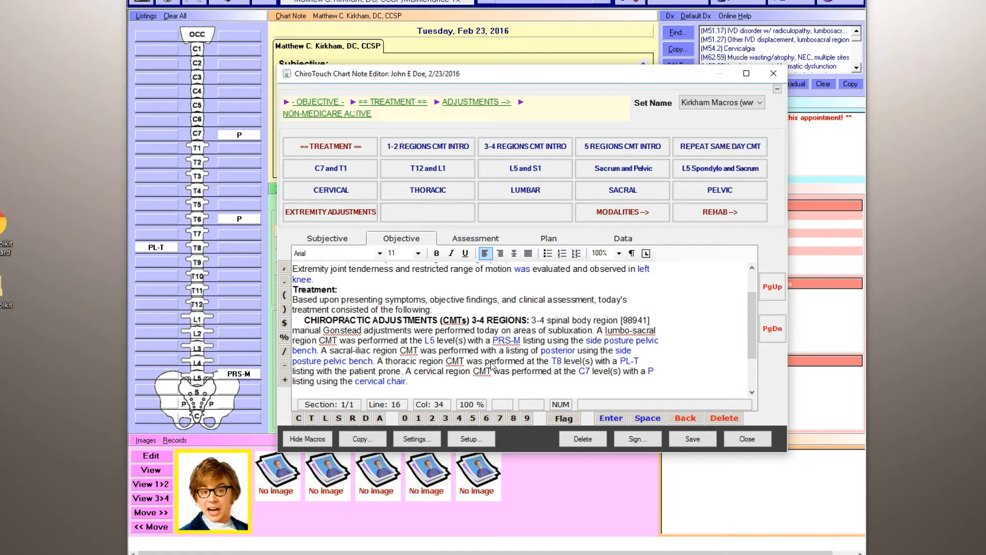
left_click(345, 214)
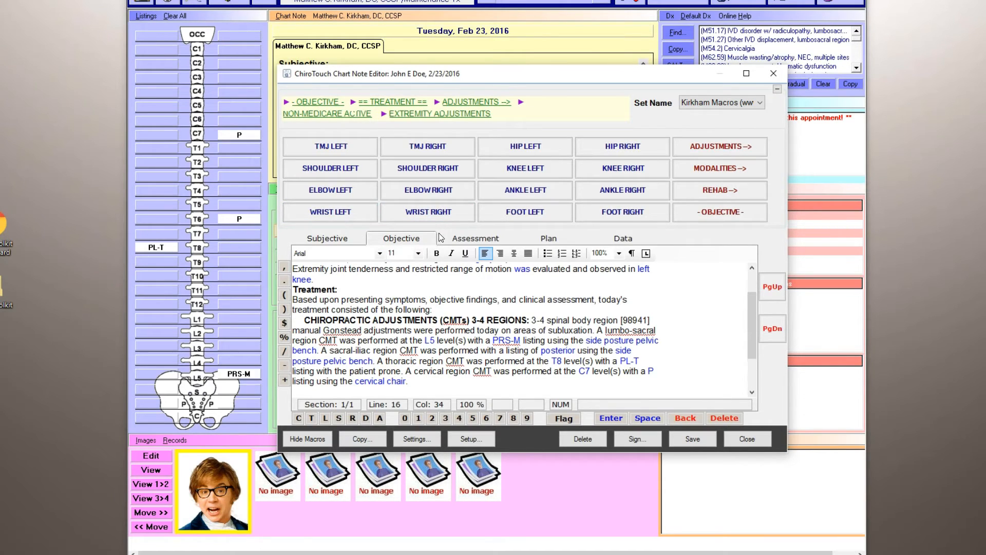
left_click(531, 174)
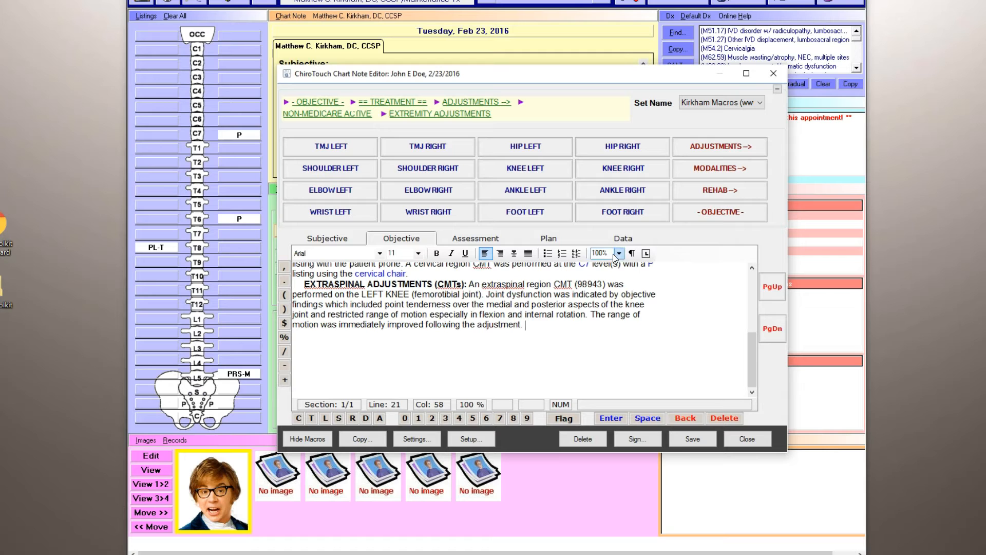
Insert the therapeutic modalities introduction with the treating doctor as the person who administered the therapy.
left_click(375, 109)
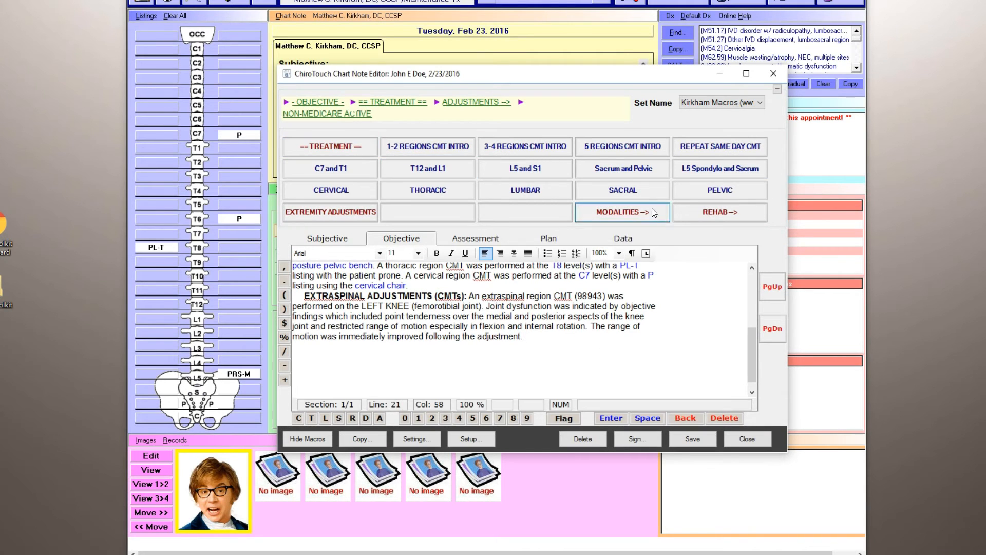
left_click(592, 214)
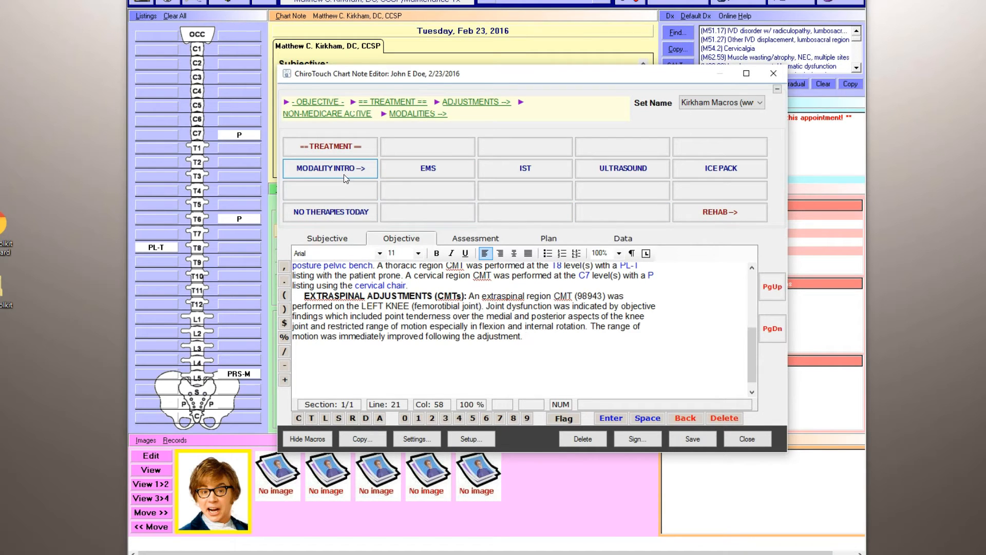
left_click(315, 171)
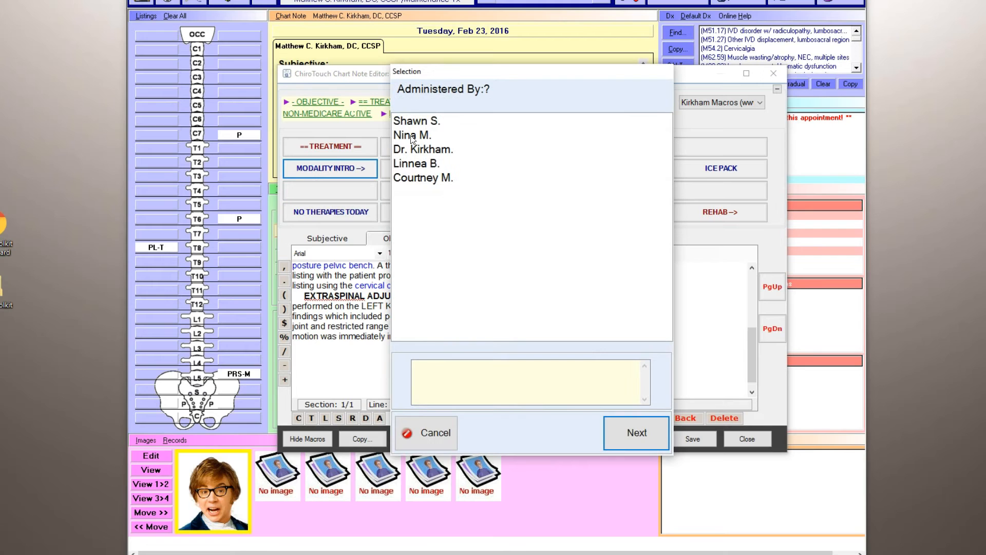
left_click(431, 149)
left_click(636, 431)
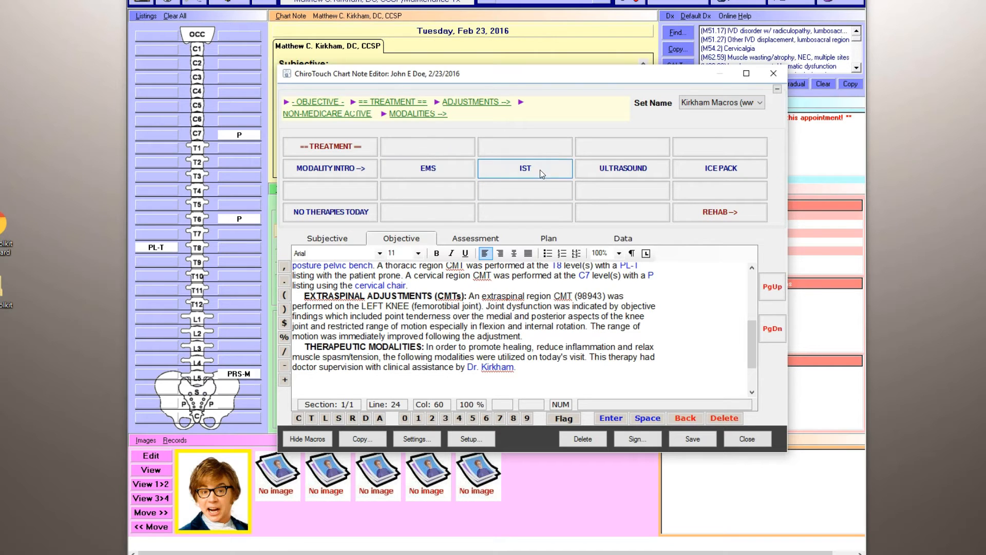
Document electrical muscle stimulation (EMS) for the lower back and sacral area and review the stated treatment goal.
left_click(417, 163)
left_click(470, 147)
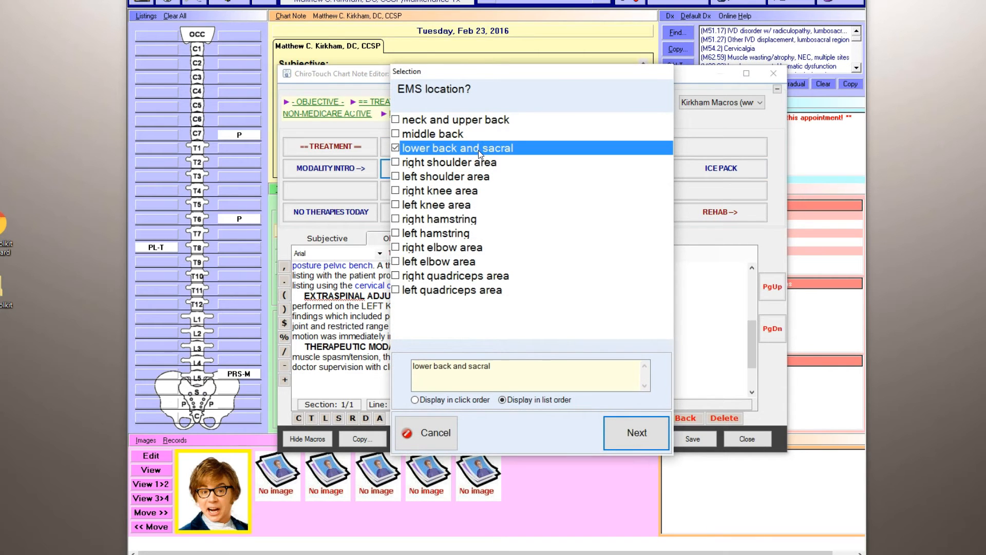
left_click(619, 429)
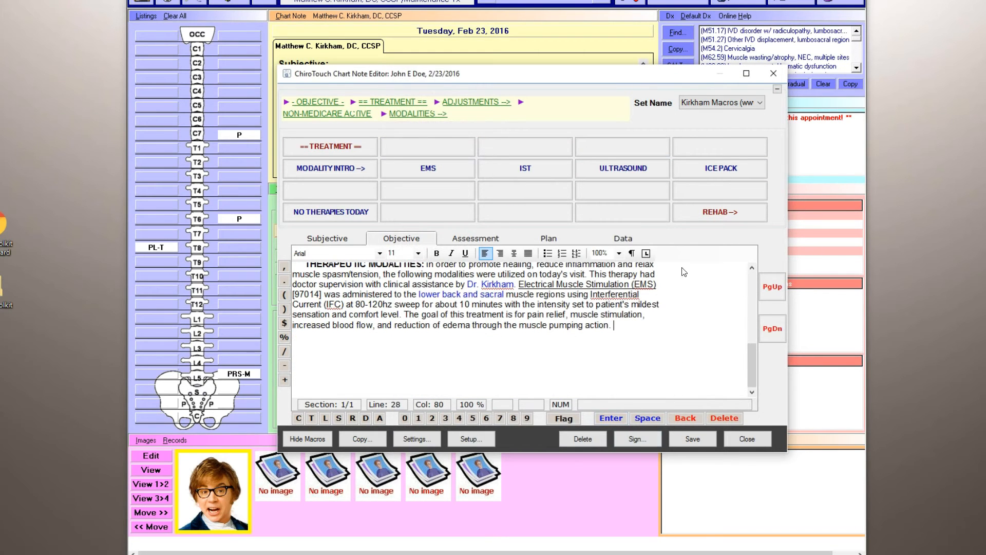
left_click_drag(754, 361, 754, 352)
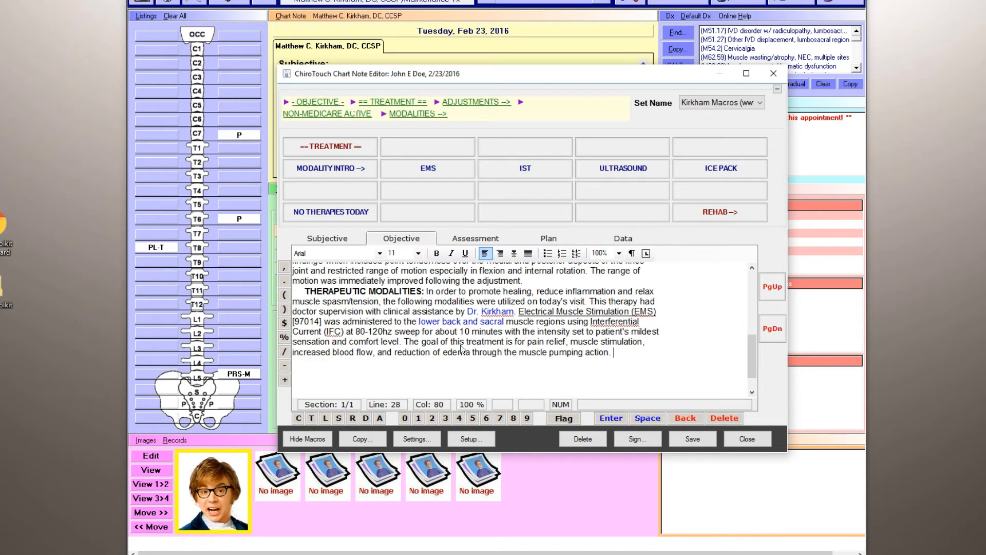
left_click_drag(405, 342, 610, 354)
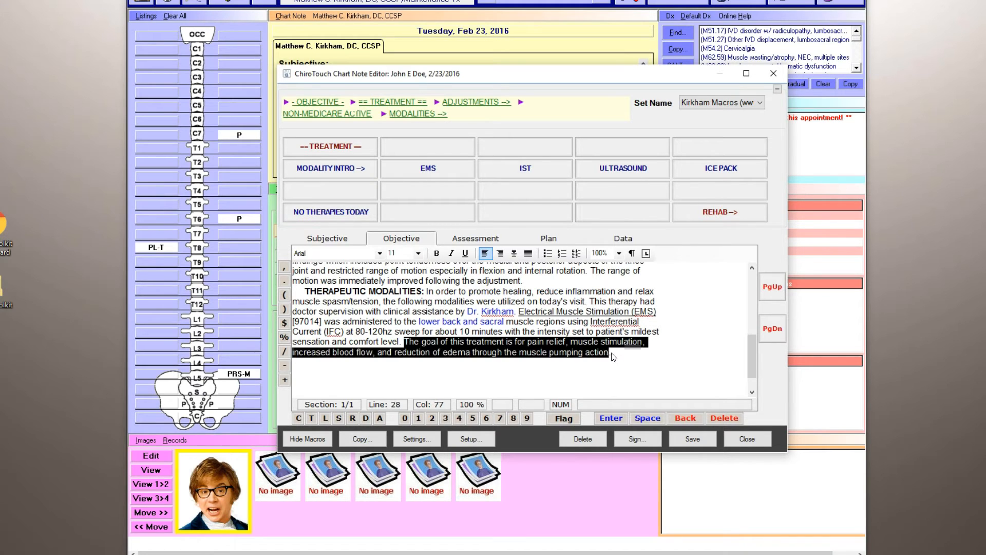
left_click(616, 355)
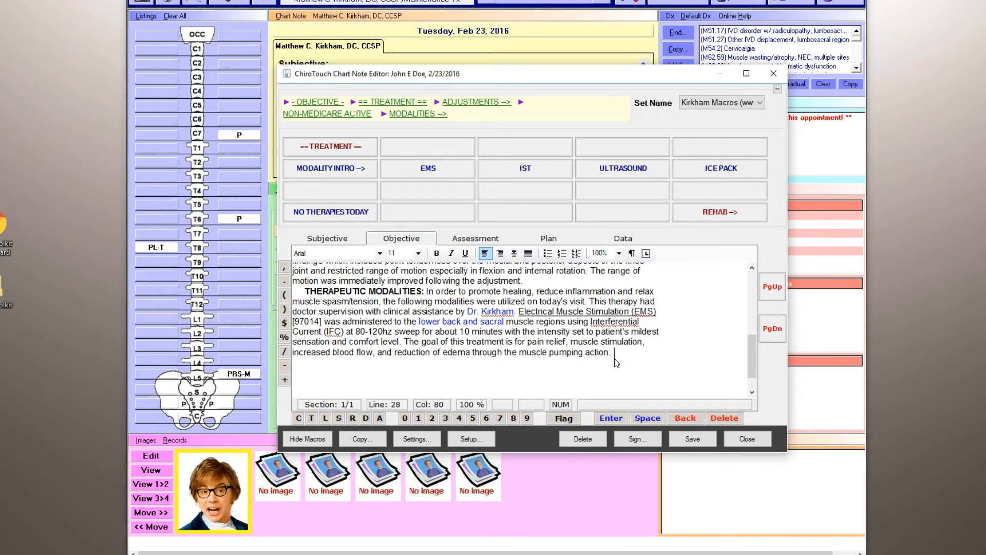
Document intersegmental traction (IST) for the middle back and the lower back and sacral regions.
left_click(539, 173)
left_click(486, 149)
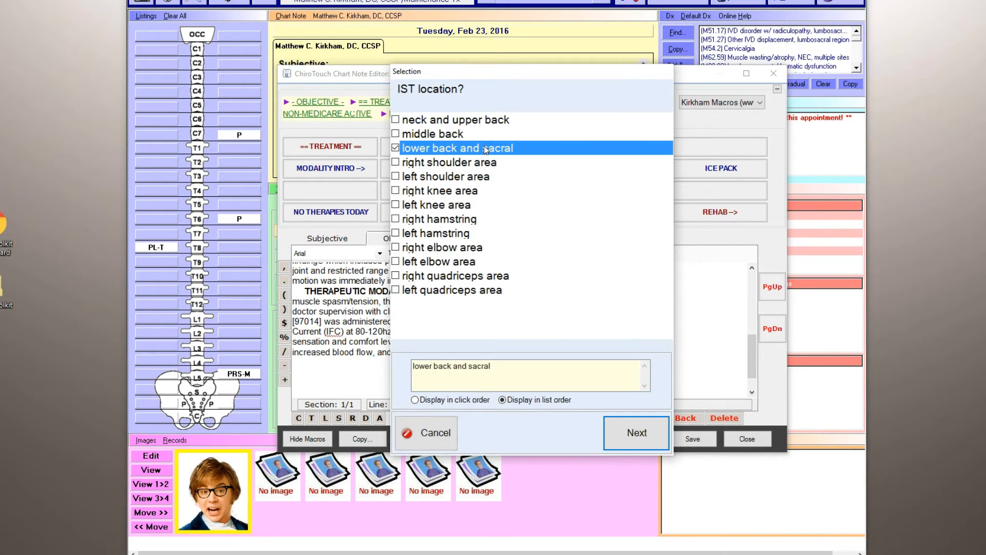
left_click(454, 134)
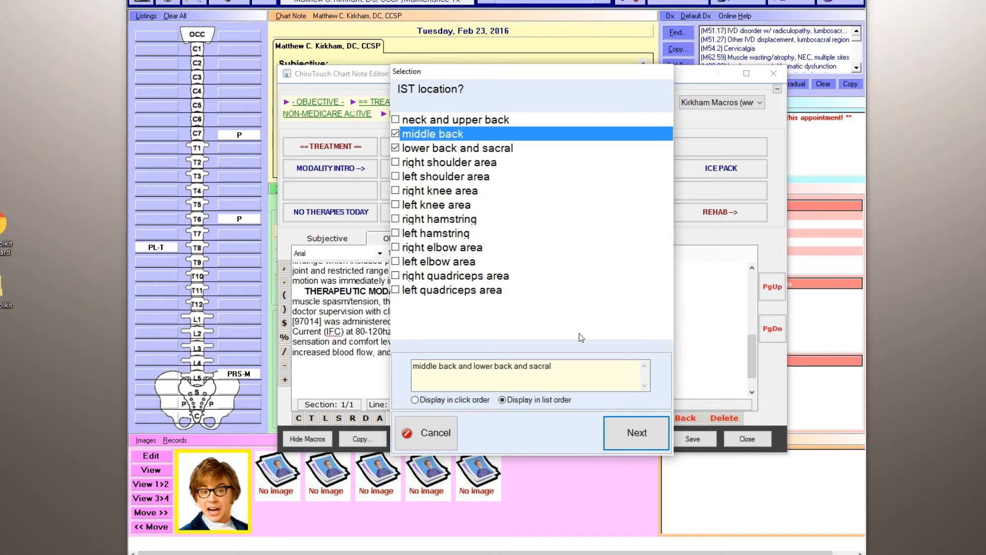
left_click(628, 432)
left_click_drag(751, 347, 750, 353)
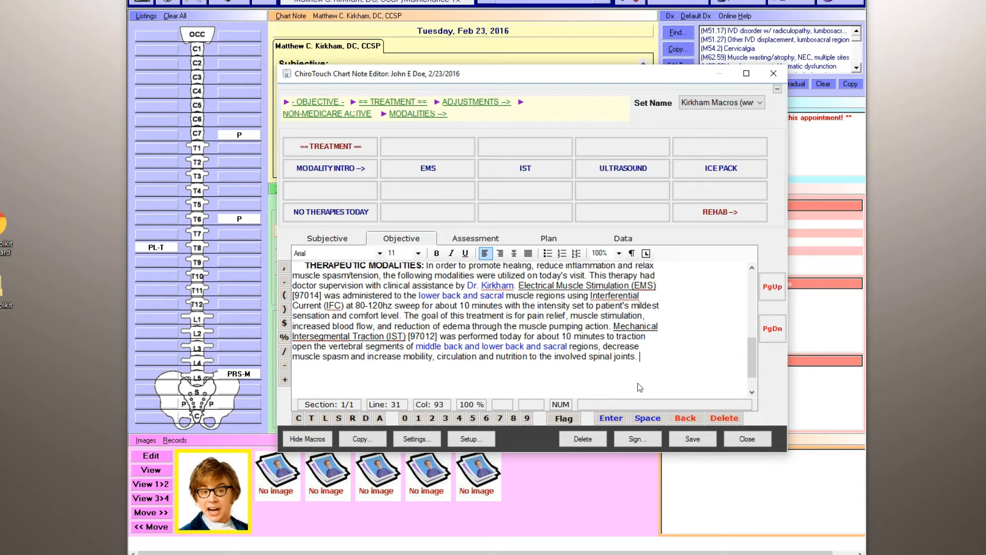
Open the lumbar rehab procedure macros within the Objective section's rehab macros.
left_click(704, 213)
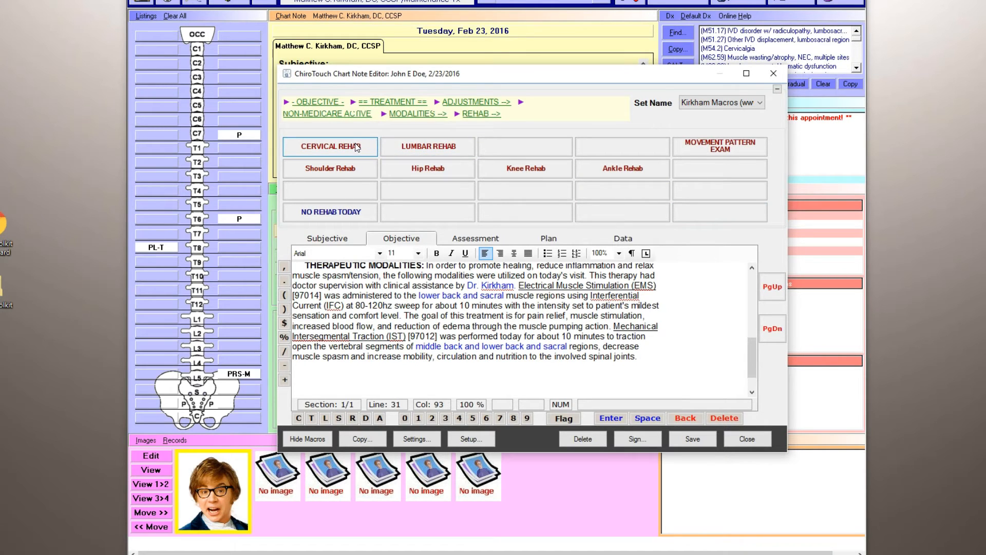
left_click(388, 146)
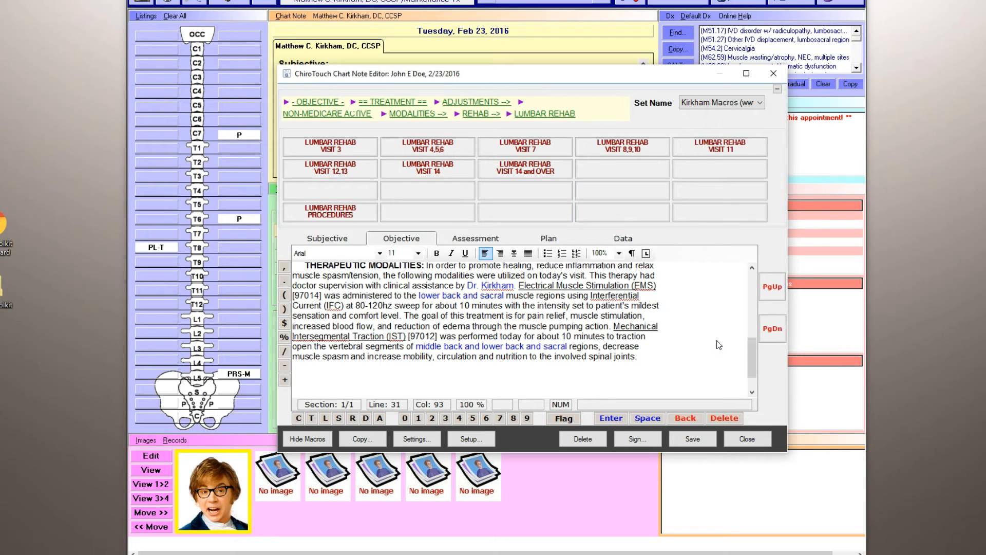
left_click_drag(753, 349, 753, 355)
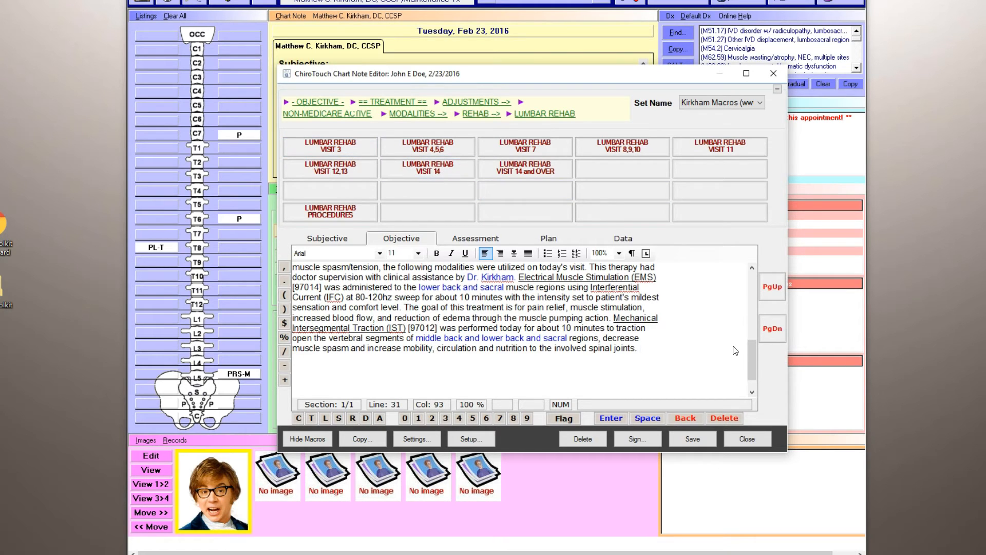
left_click_drag(752, 352, 752, 347)
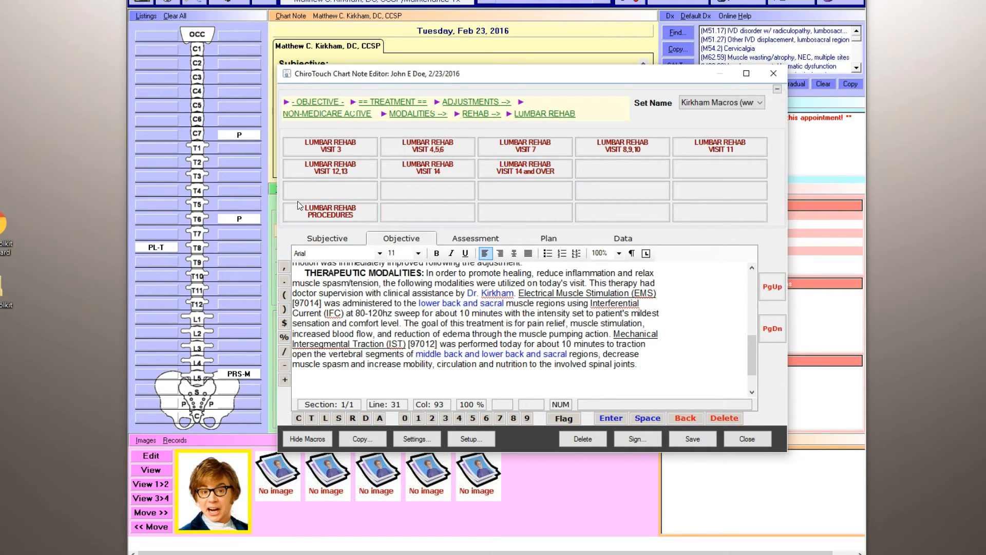
left_click(344, 212)
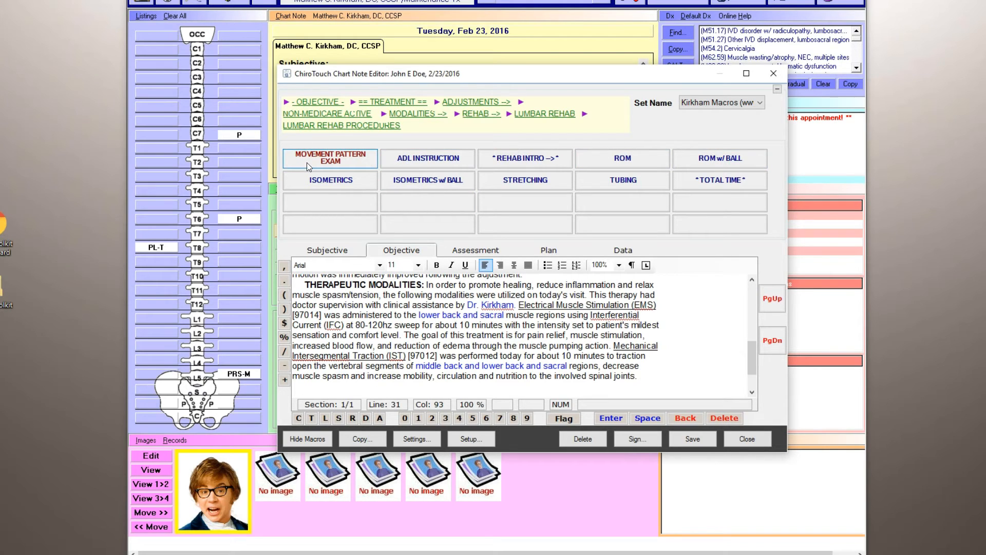
Insert the initial movement pattern (MPA) exam for lower crossed left with the patient's demeanor in moderate pain, and review the inserted evaluation.
left_click(328, 162)
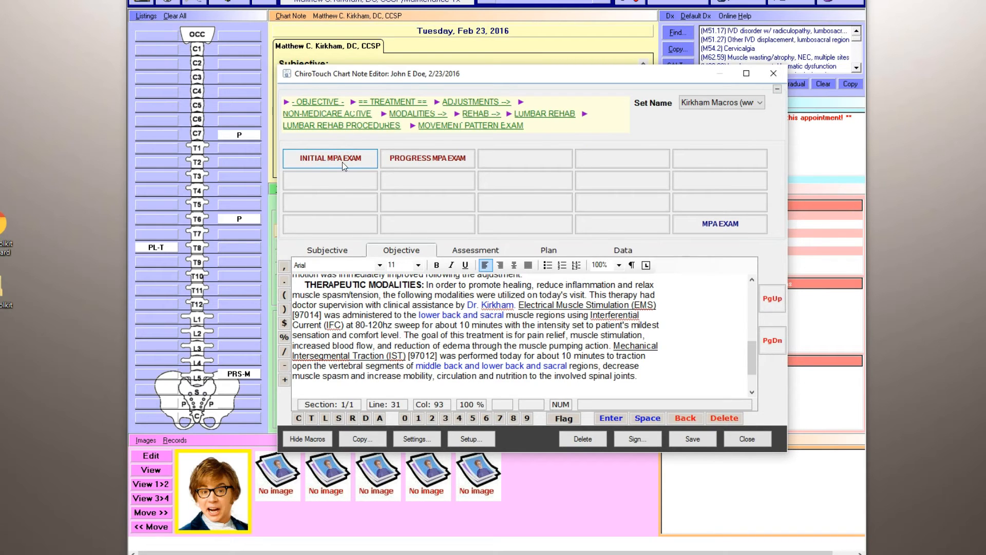
left_click(364, 158)
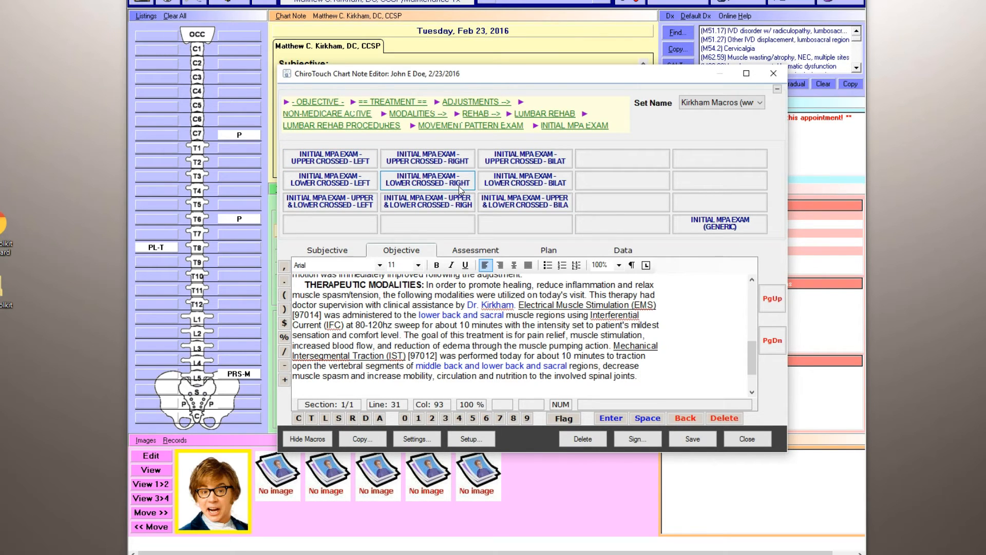
left_click_drag(750, 357, 751, 360)
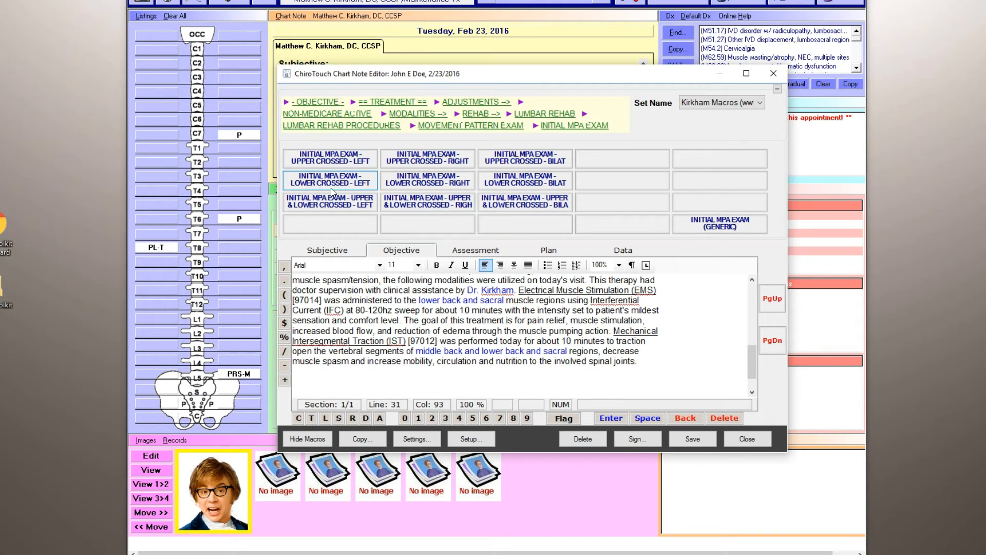
left_click(344, 187)
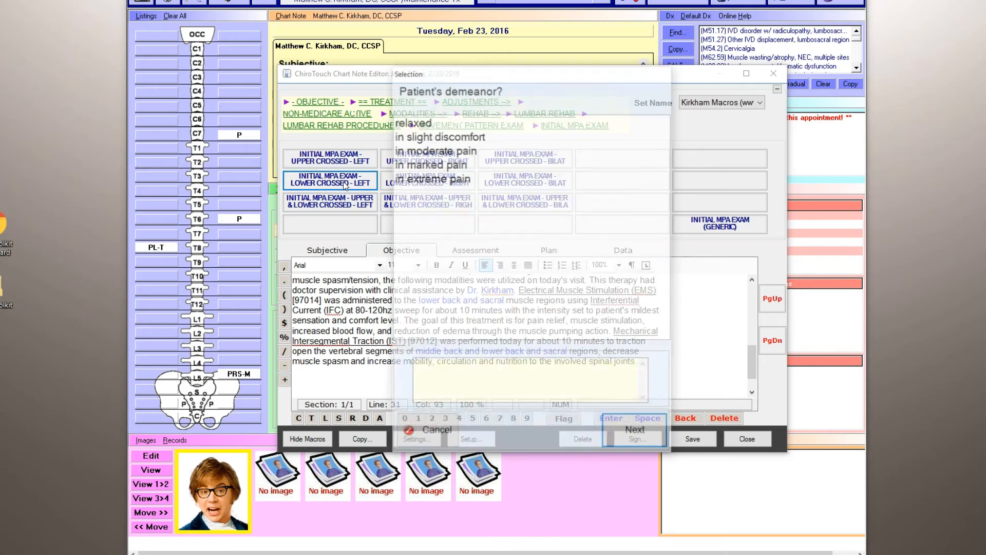
left_click(441, 149)
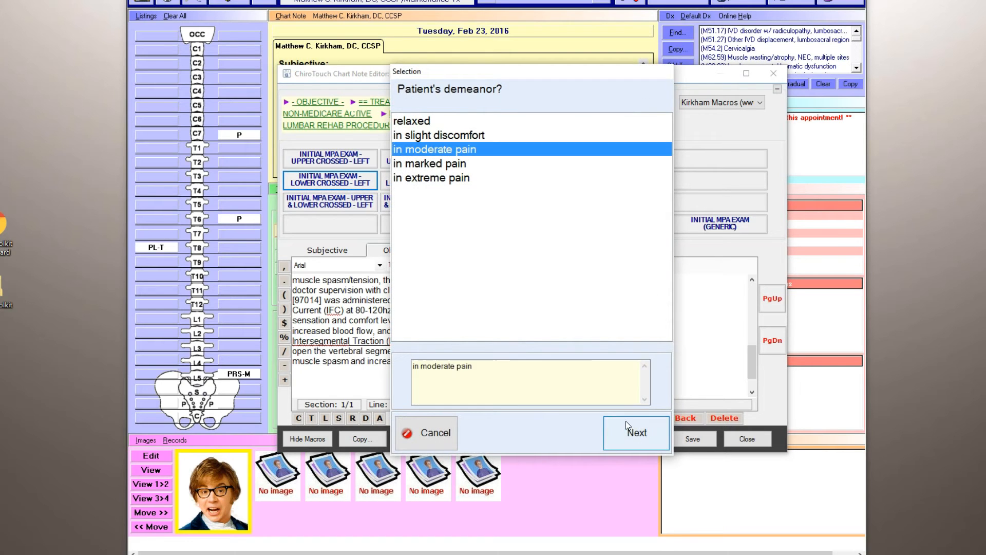
left_click(626, 421)
scroll(753, 369, "up", 5)
left_click_drag(754, 361, 754, 340)
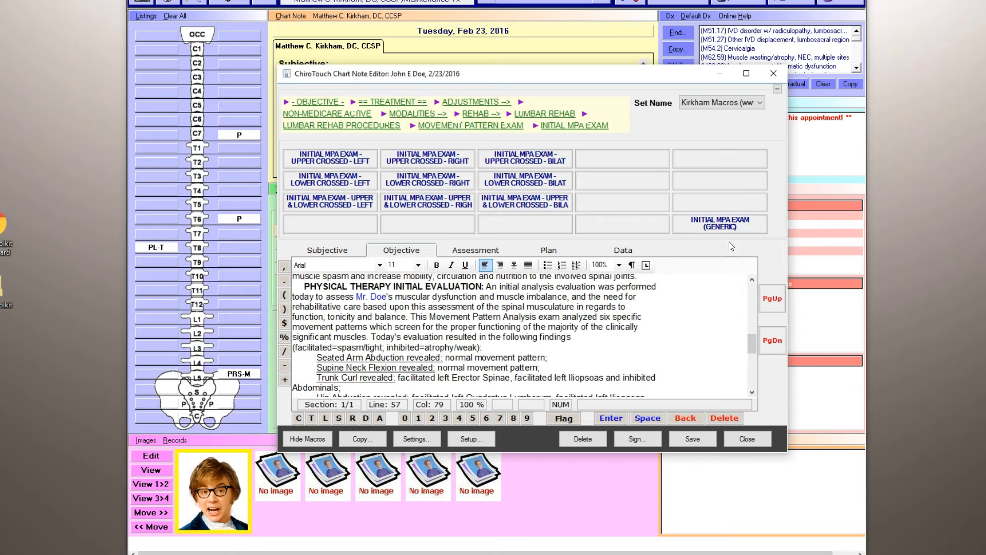
left_click_drag(753, 339, 753, 350)
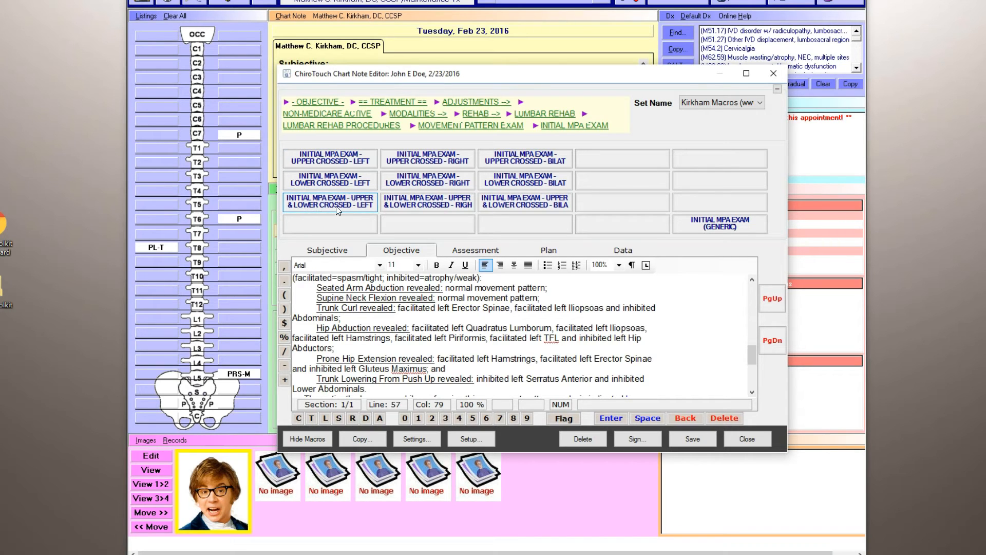
left_click_drag(752, 354, 754, 370)
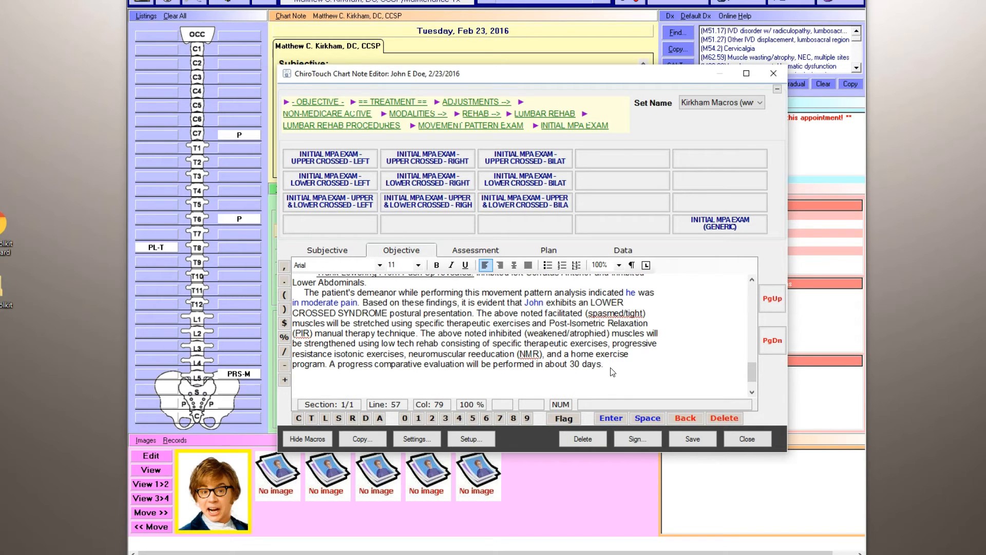
Add the rehab introduction for therapeutic exercises from the lumbar rehab procedures after the movement pattern evaluation.
left_click(373, 127)
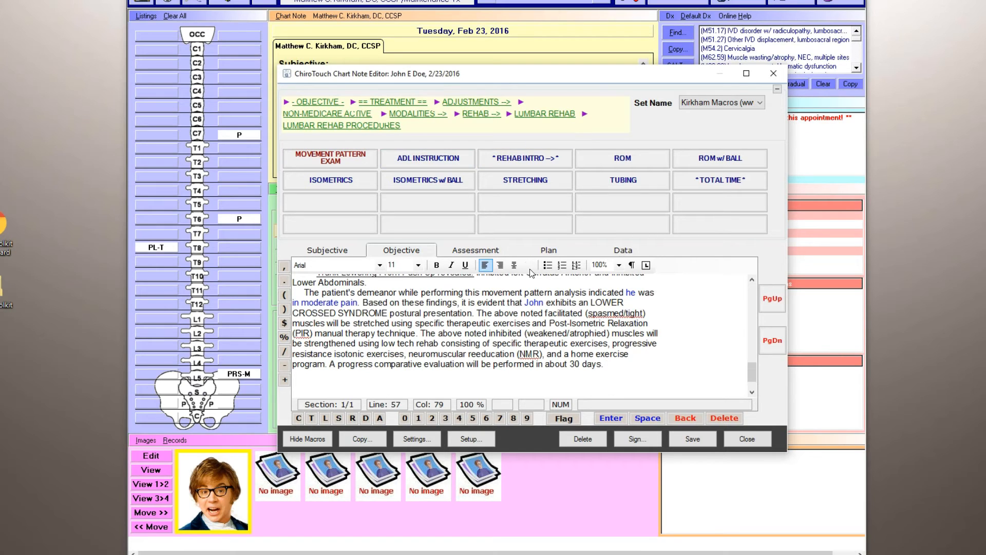
left_click(535, 160)
left_click_drag(751, 362, 753, 374)
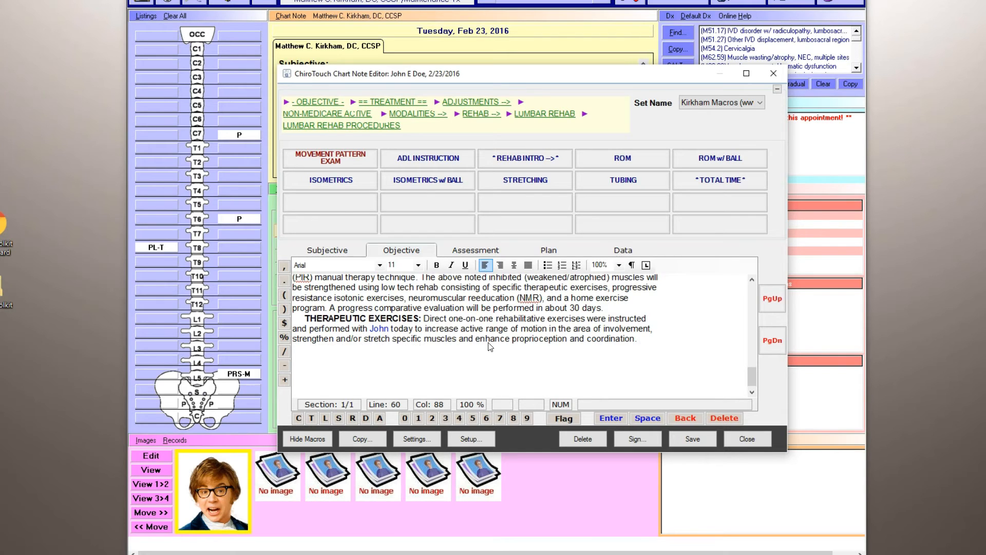
left_click_drag(546, 319, 548, 339)
left_click(641, 343)
Begin the lumbar ROM exercise entry with moderate difficulty and restriction in extension, left lateral flexion and right lateral flexion.
left_click(640, 158)
double_click(447, 178)
left_click(436, 148)
left_click(442, 162)
left_click(445, 176)
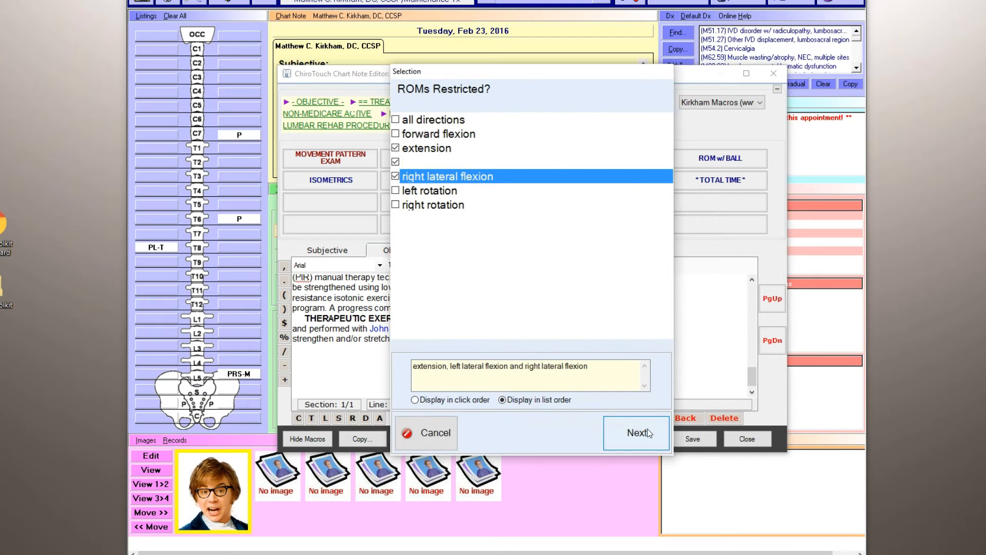
left_click(646, 431)
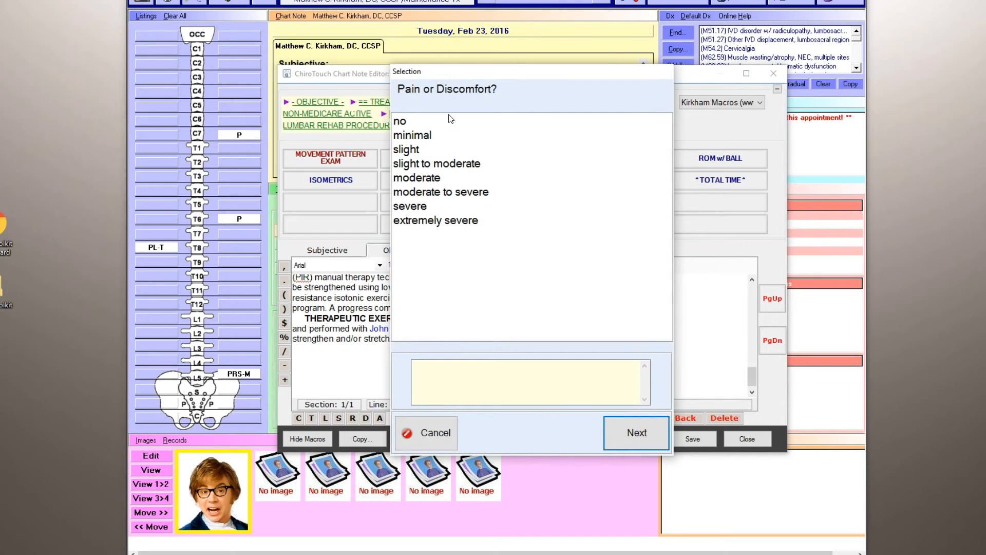
Complete the ROM exercise entry with moderate pain during the movements and 12 minutes of exercise, and review the text.
double_click(439, 180)
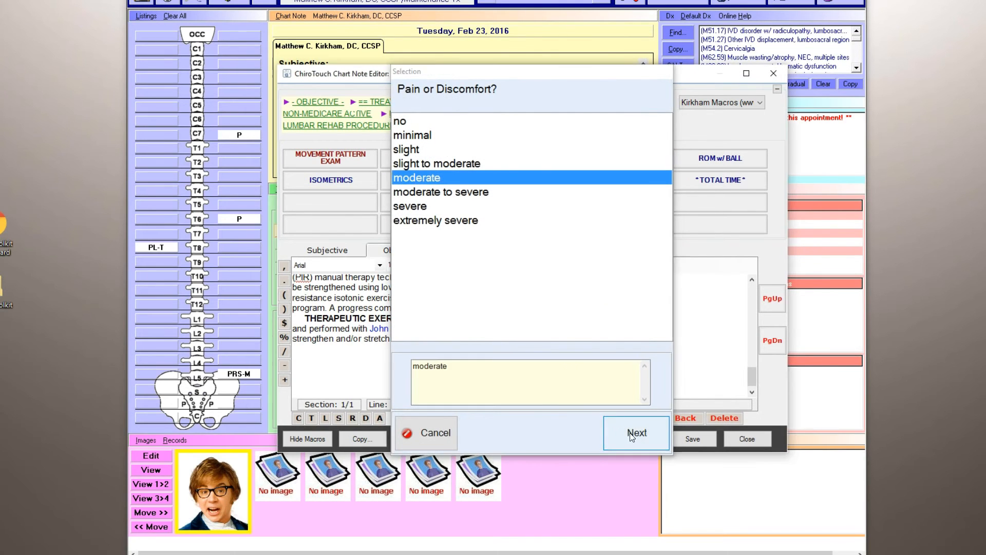
double_click(406, 121)
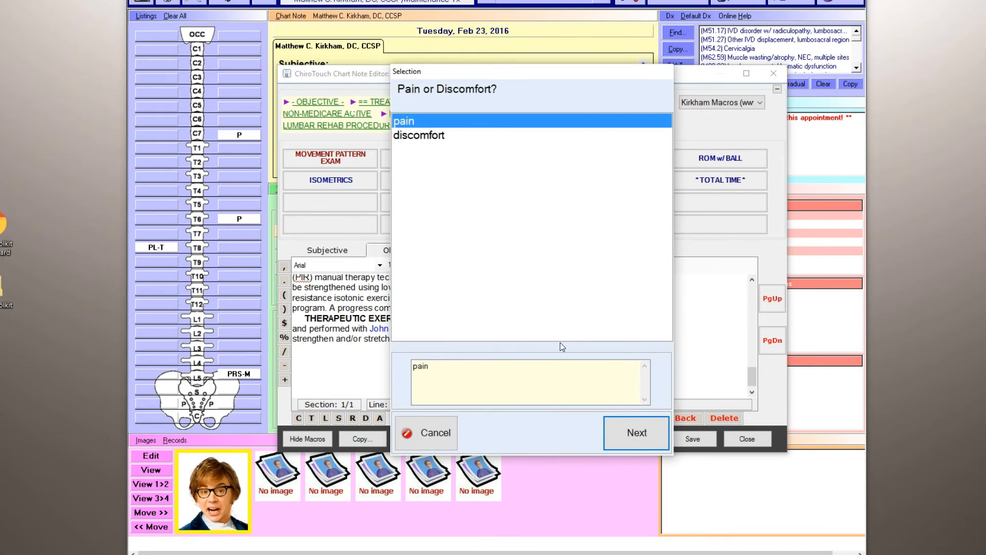
left_click(635, 432)
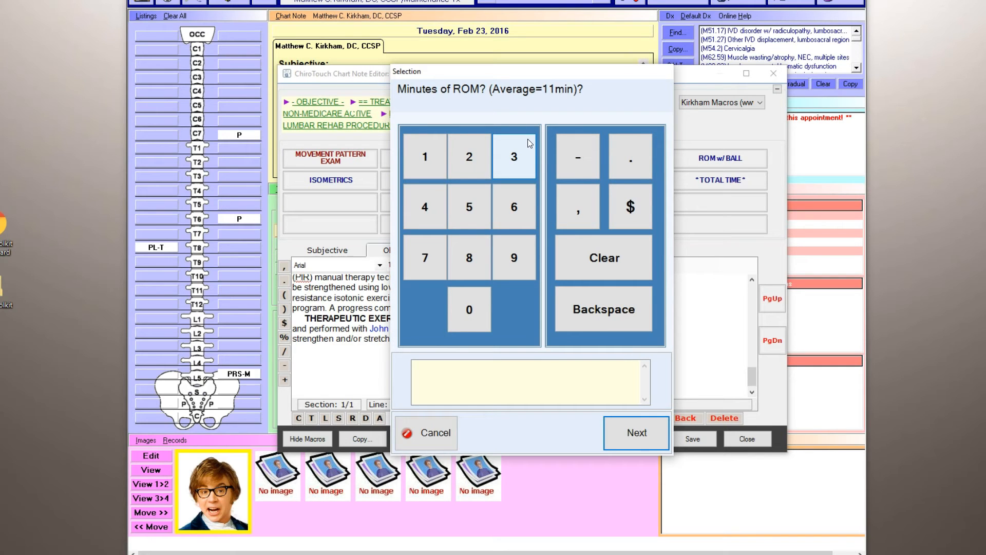
left_click_drag(578, 88, 486, 89)
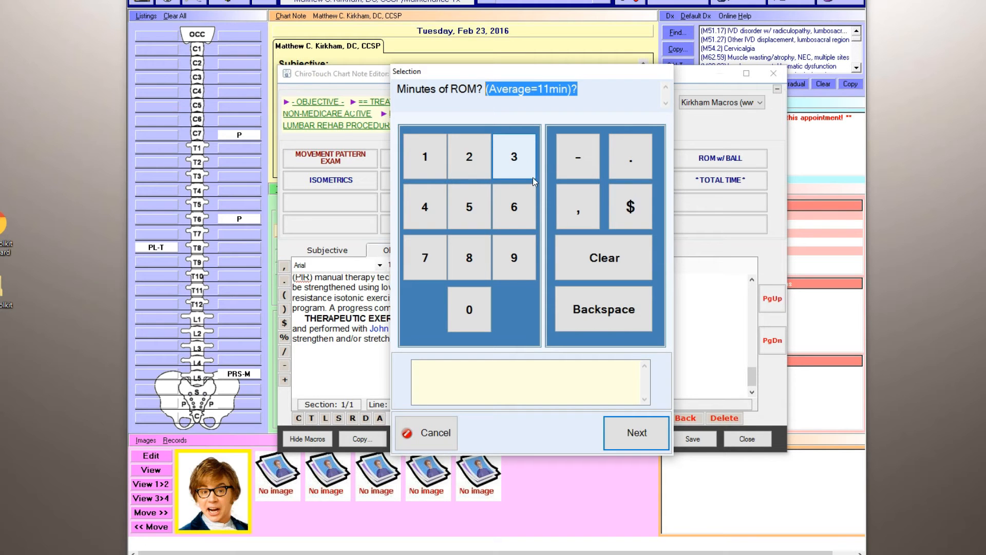
left_click(424, 160)
left_click(469, 158)
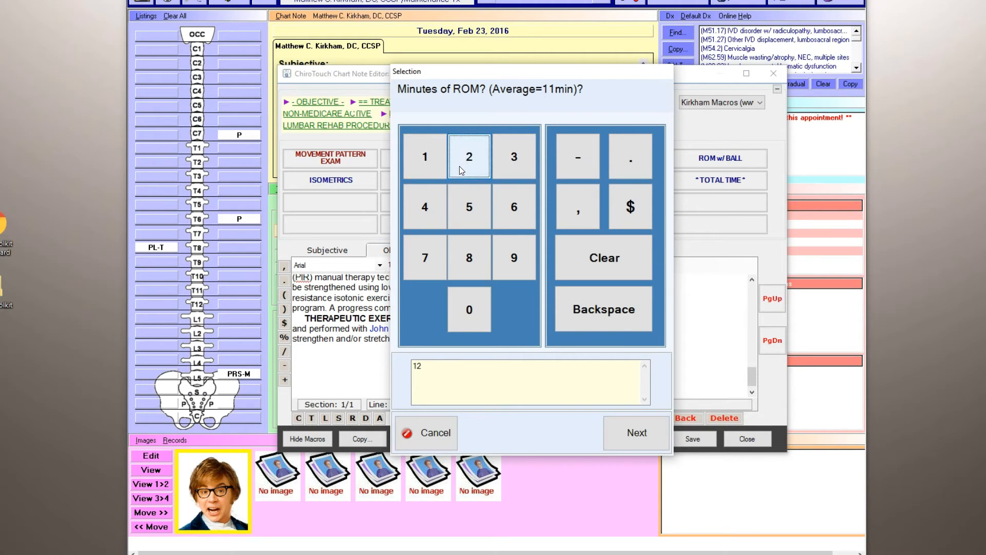
left_click(639, 429)
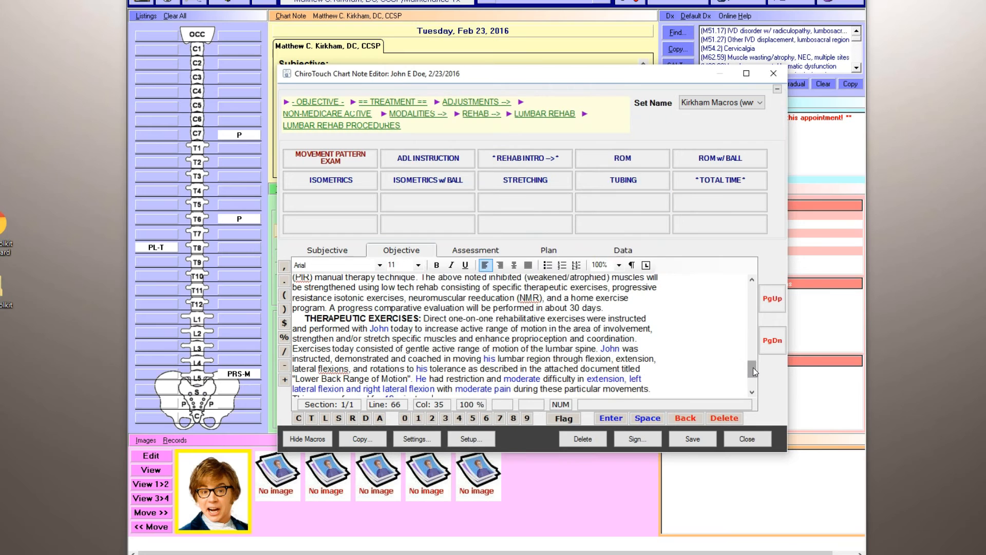
scroll(753, 368, "down", 2)
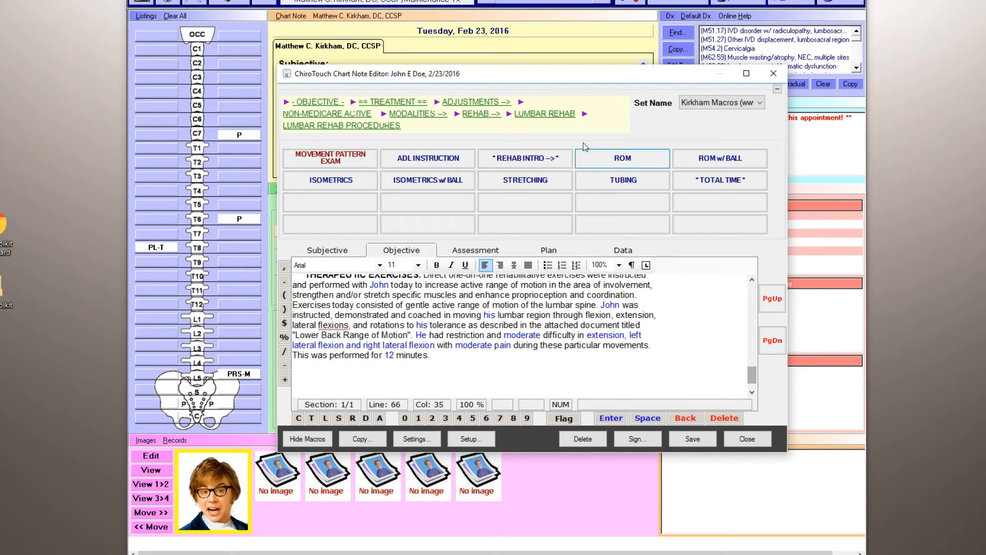
left_click_drag(753, 372, 753, 369)
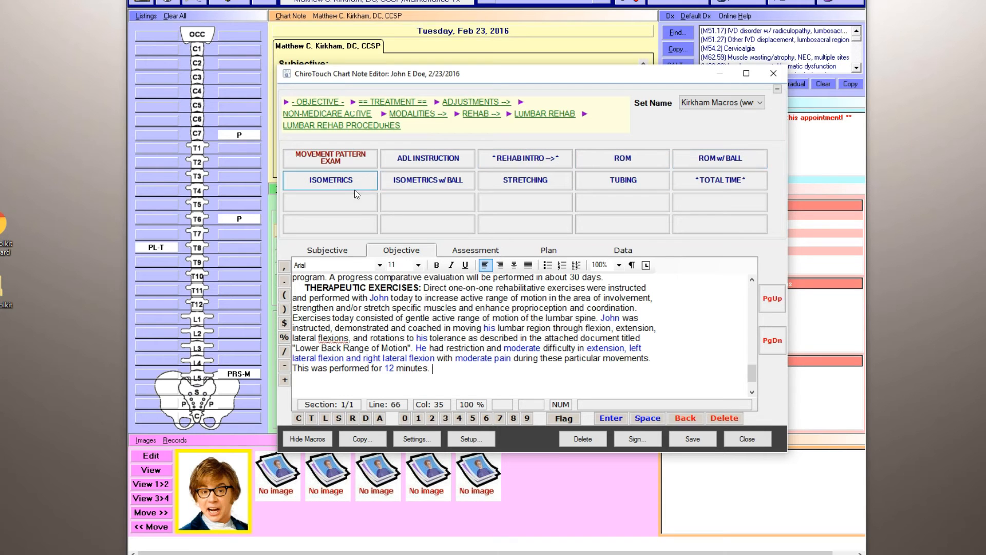
left_click_drag(750, 371, 750, 374)
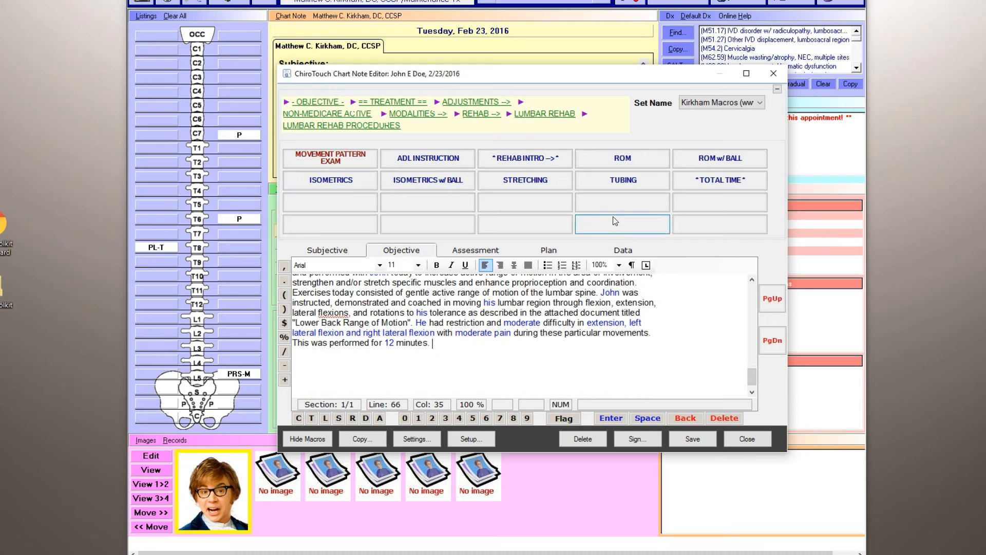
Document the total rehab time as 12 minutes, with slight improvement since the last visit and the treating doctor assisting.
left_click(728, 183)
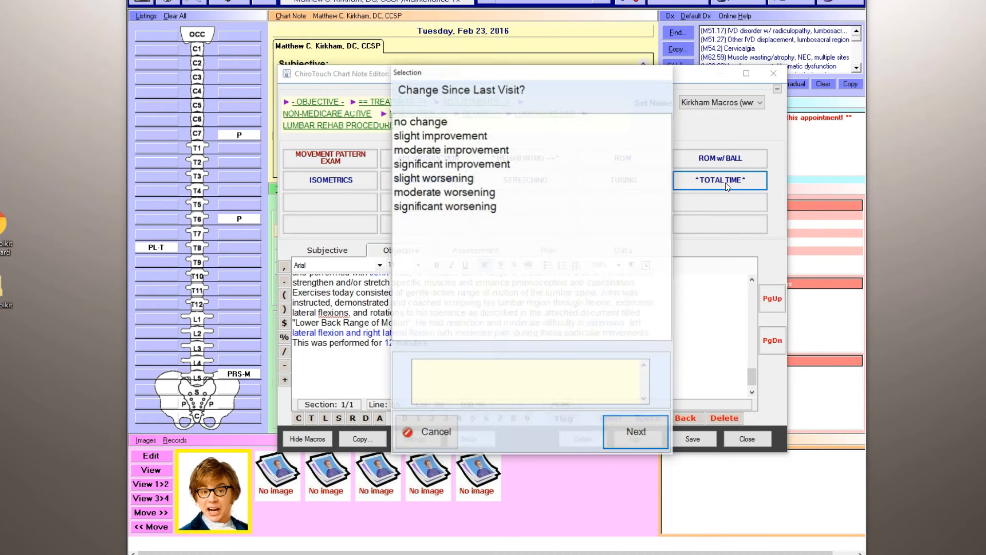
left_click(477, 138)
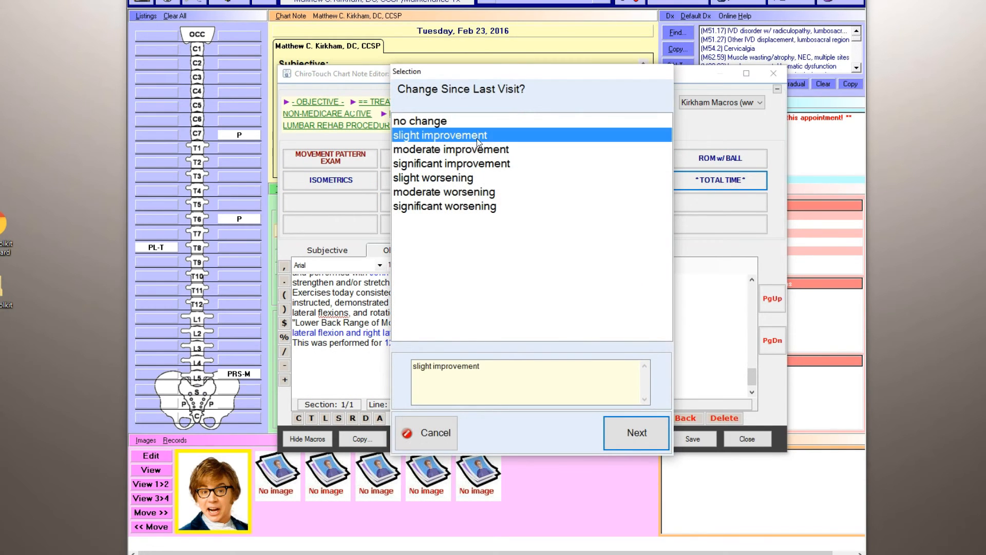
left_click(642, 433)
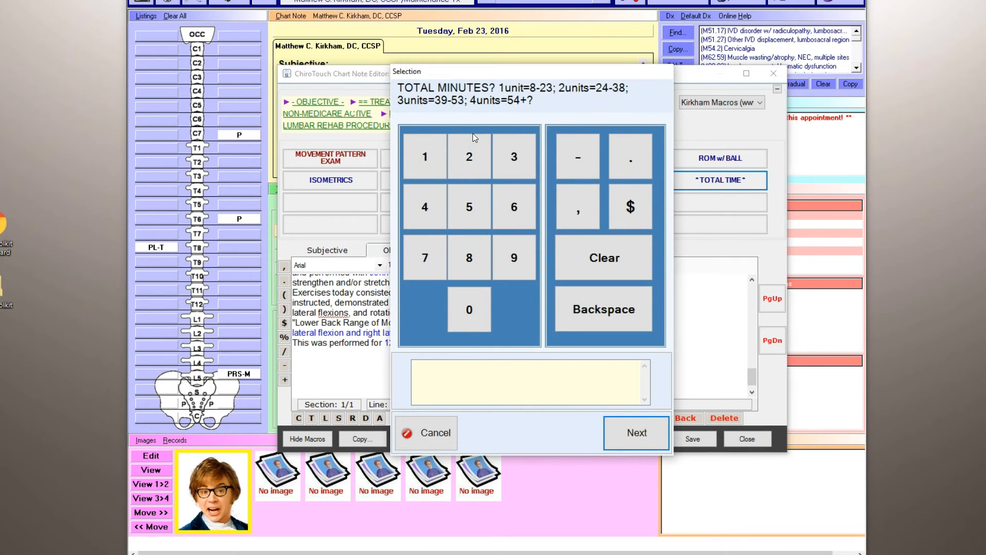
left_click(431, 164)
left_click(460, 164)
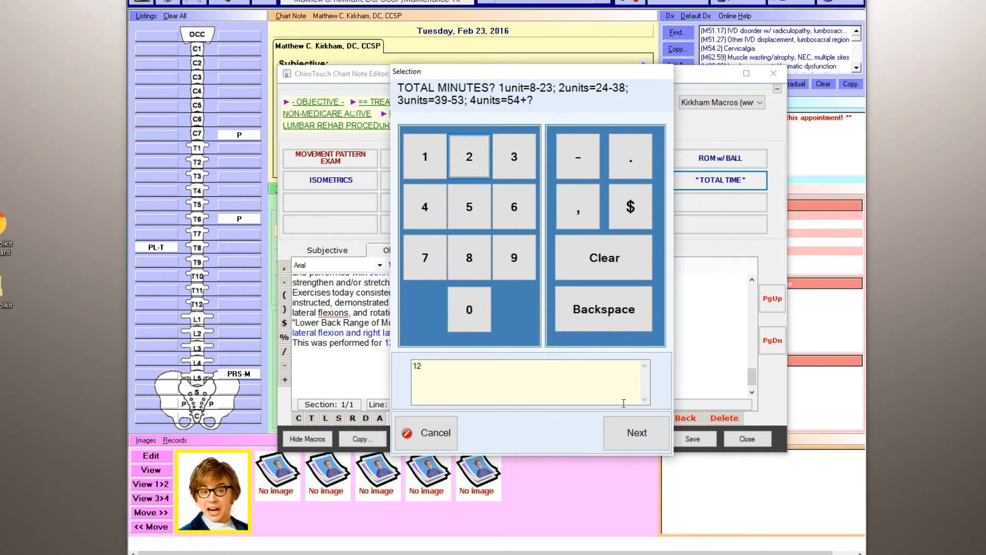
left_click(636, 427)
left_click(440, 150)
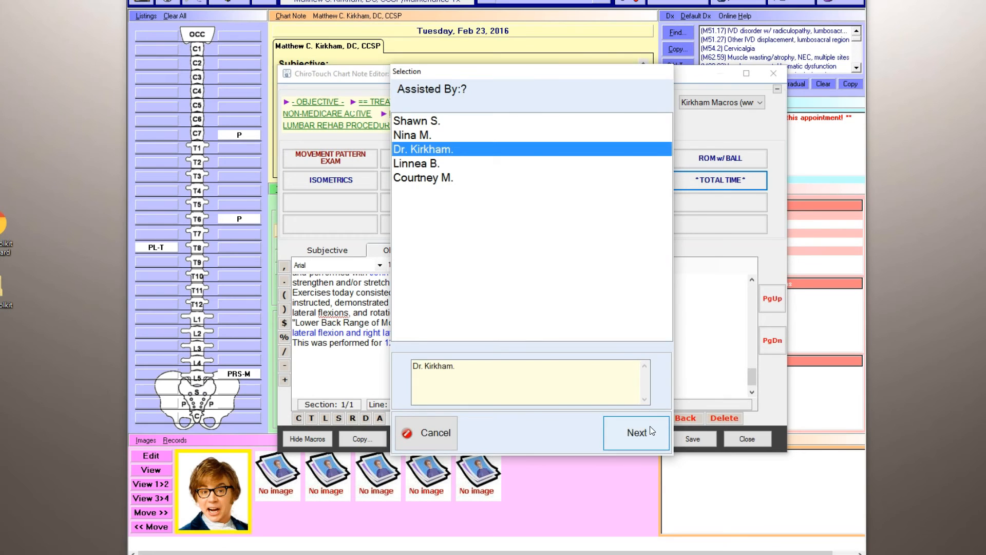
left_click(650, 428)
Enlarge the chart note editor vertically and go back to the start of the Objective text for review.
left_click_drag(754, 371, 753, 351)
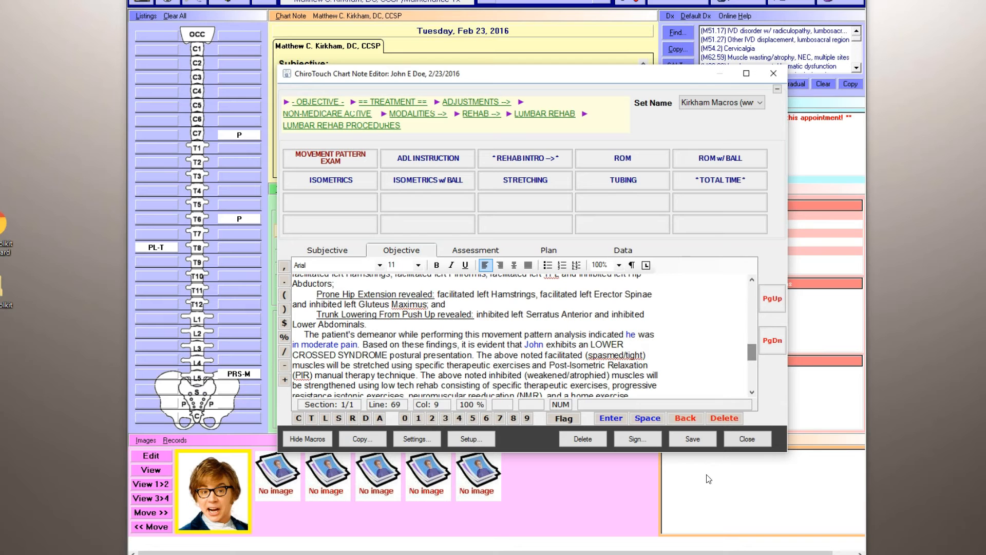
left_click_drag(678, 453, 677, 548)
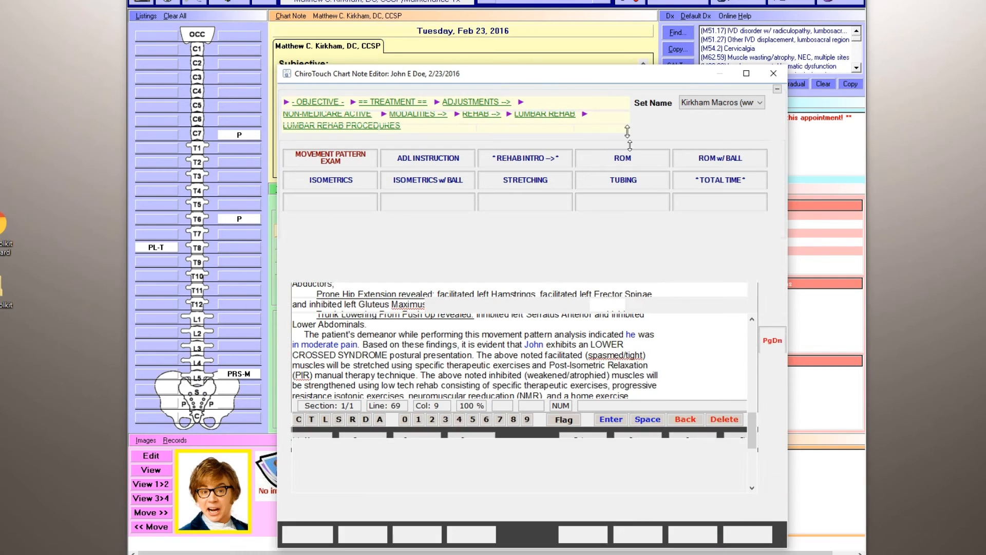
left_click_drag(604, 33, 604, 16)
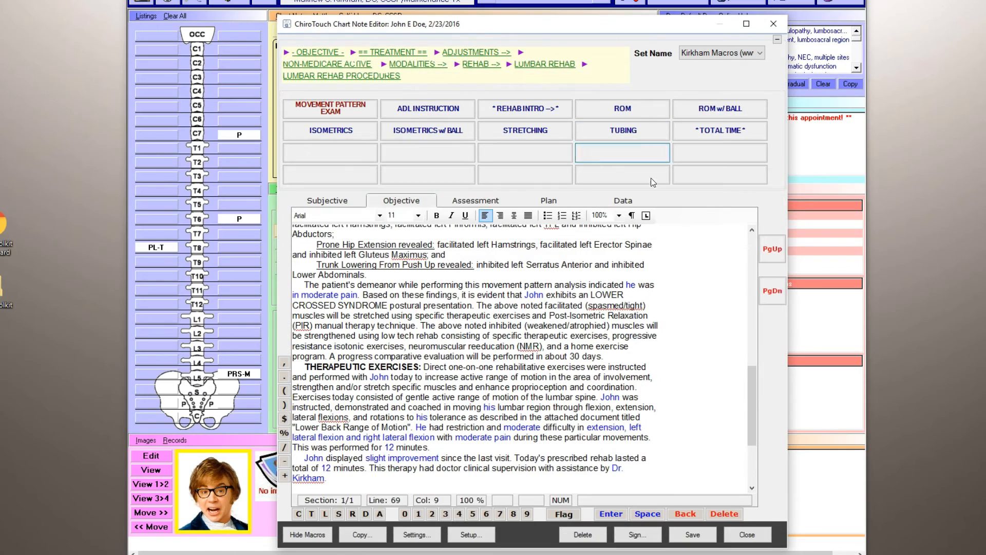
left_click_drag(751, 399, 749, 260)
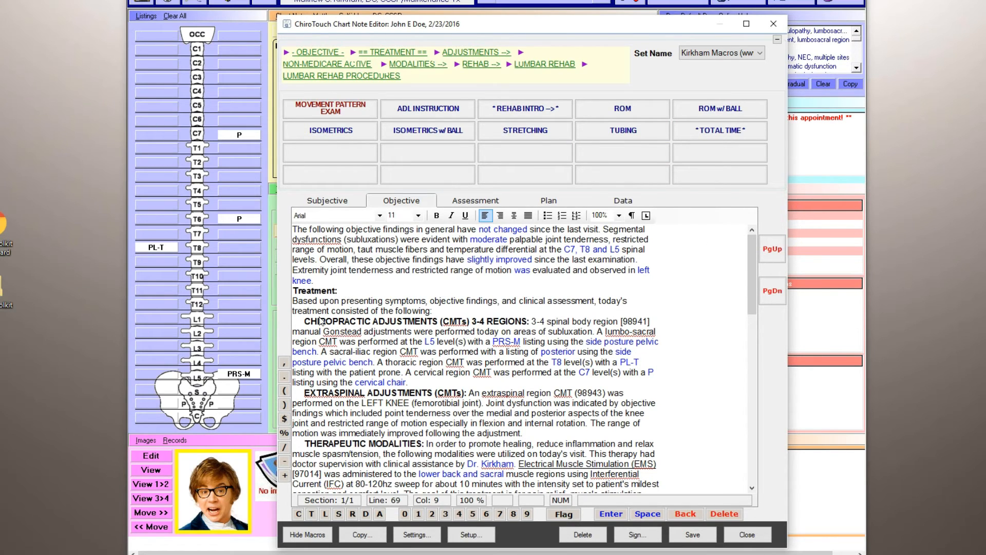
Read through the Objective text to its end and reduce the height of the chart note editor.
left_click_drag(754, 293, 754, 417)
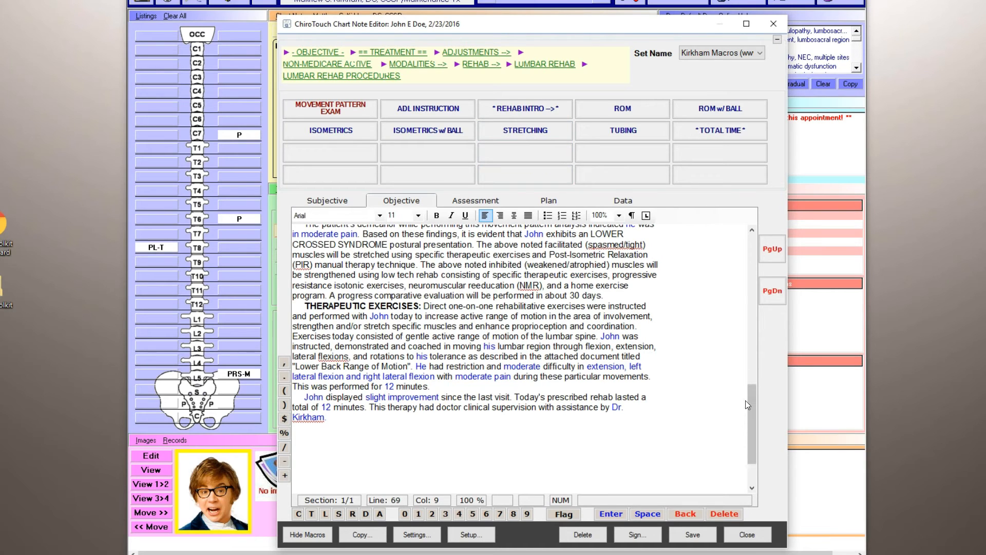
left_click_drag(736, 548, 646, 133)
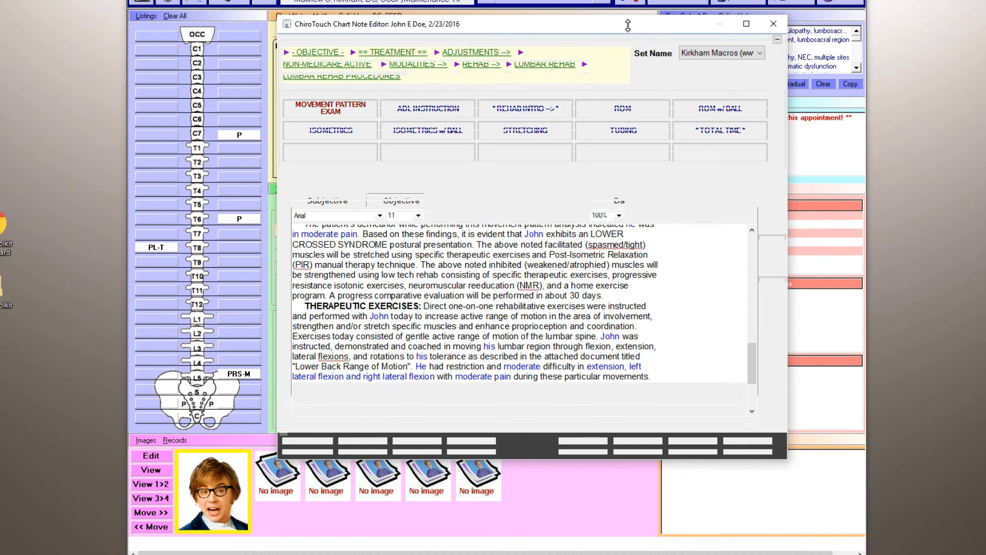
left_click_drag(629, 25, 619, 64)
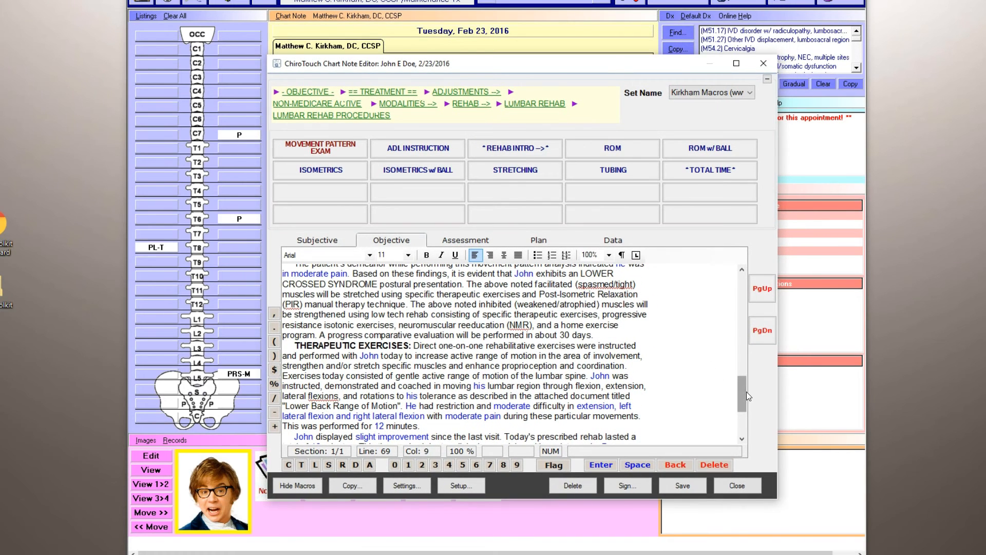
left_click_drag(742, 393, 743, 428)
key("ctrl+a")
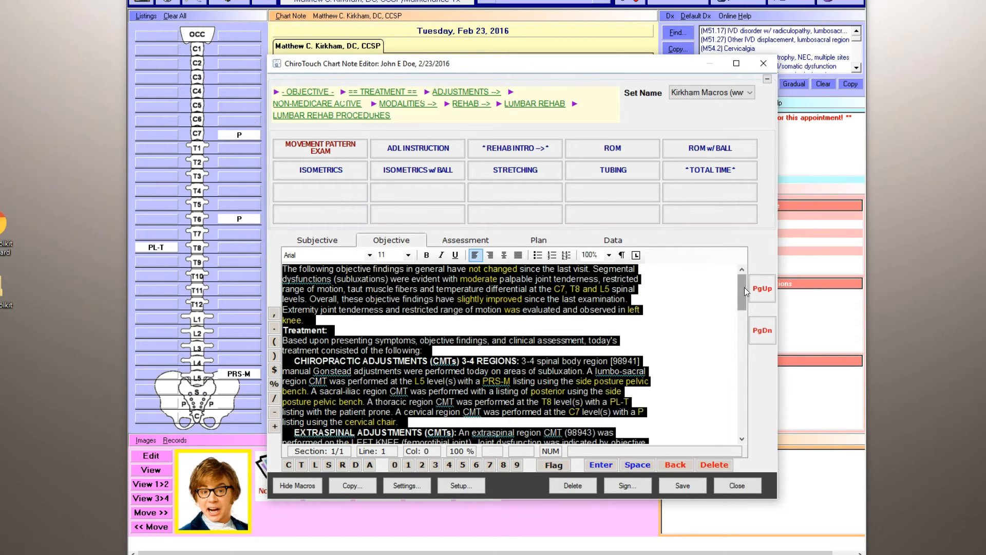
left_click_drag(742, 288, 737, 310)
left_click(740, 319)
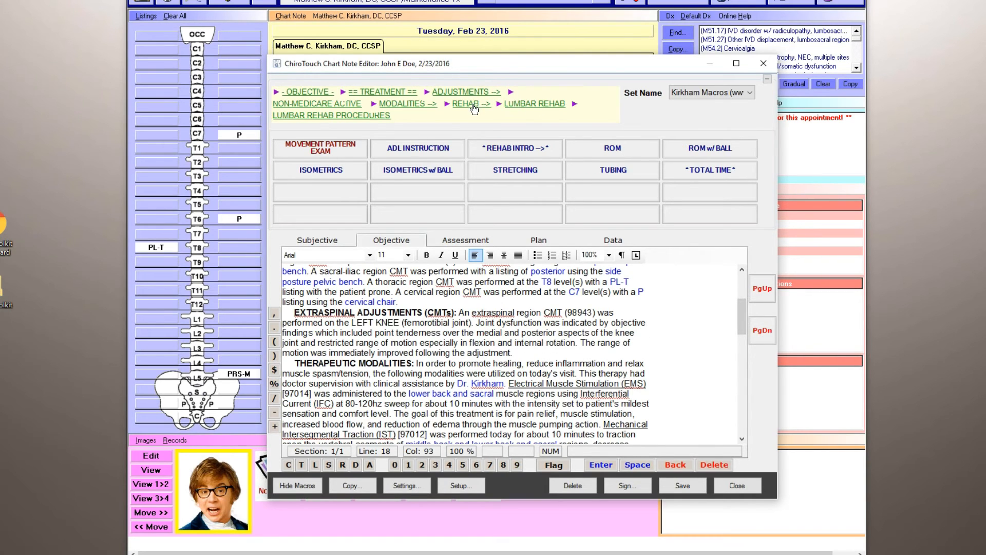
Add the acute-phase daily assessment with not changed since last visit, slightly improved overall, and slightly more sore following treatment.
left_click(465, 241)
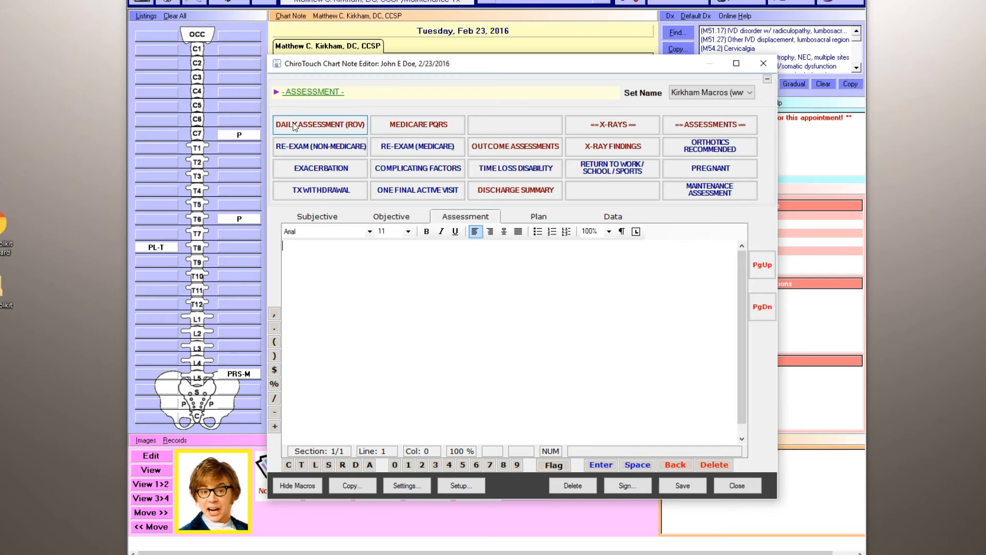
left_click(312, 124)
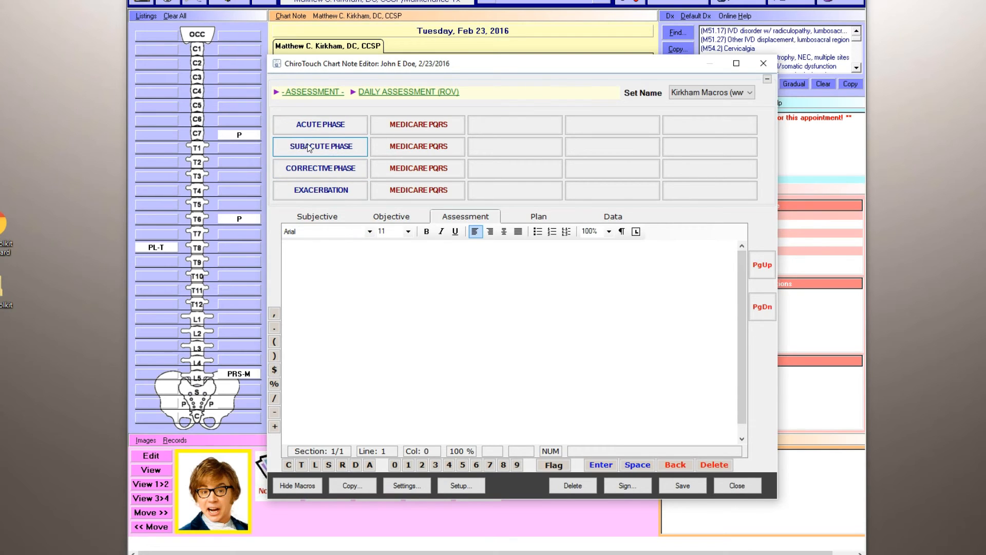
left_click(312, 130)
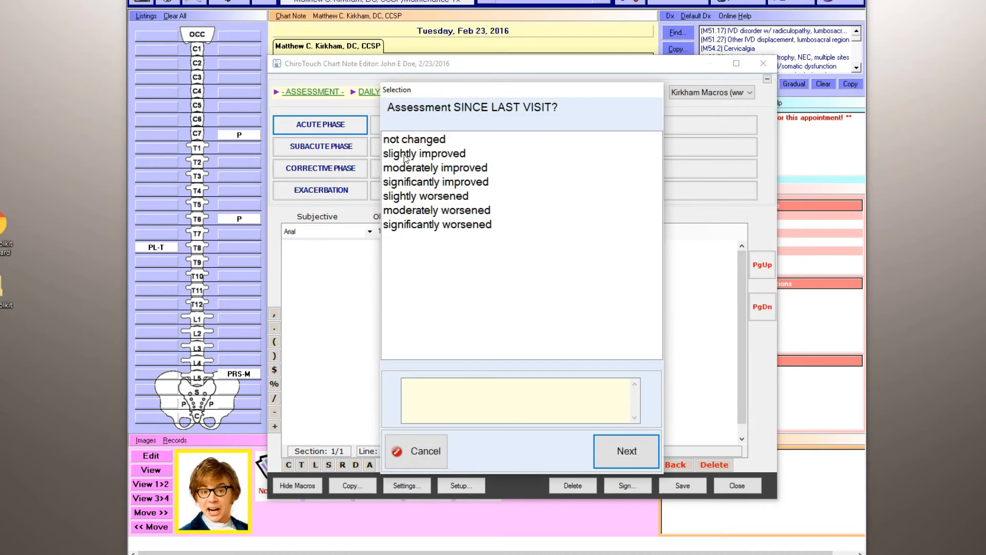
left_click(445, 141)
left_click(626, 454)
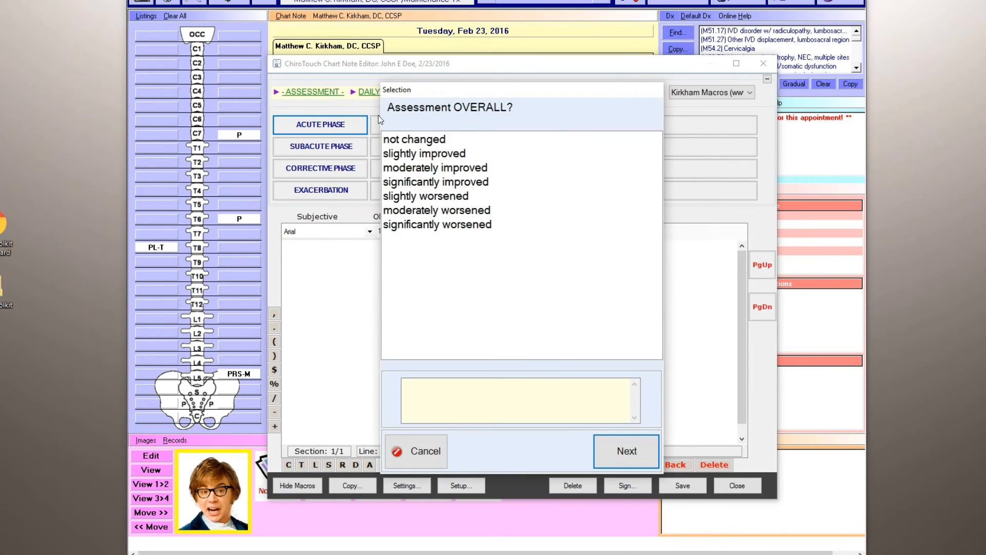
left_click(462, 156)
left_click(614, 446)
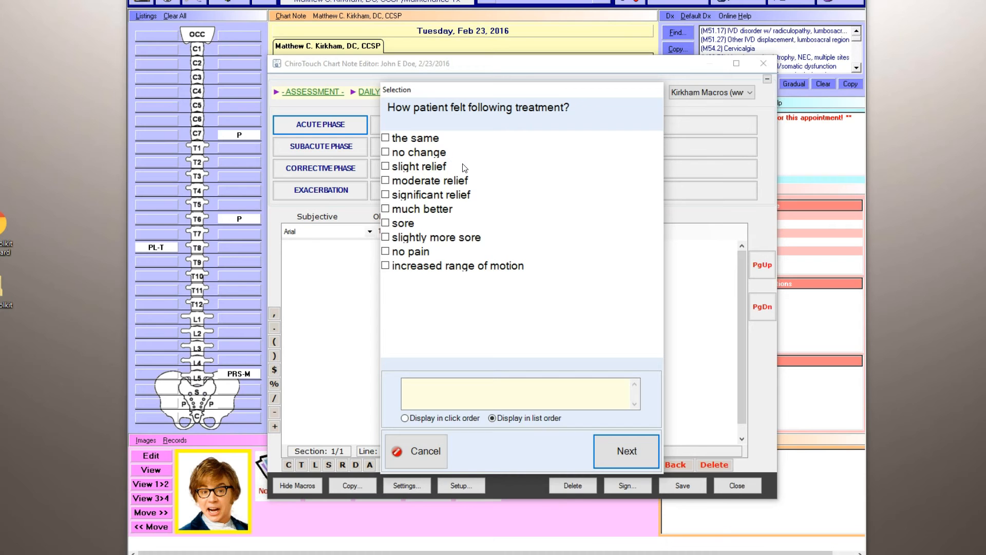
left_click(435, 236)
left_click(625, 451)
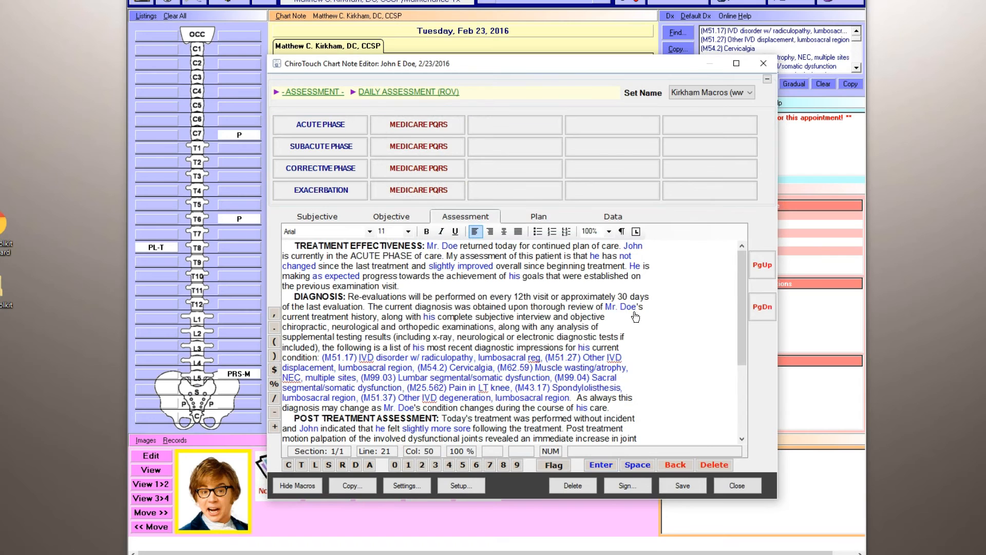
Change the post-treatment response in the Assessment to slight relief and increased range of motion.
left_click_drag(741, 297, 746, 343)
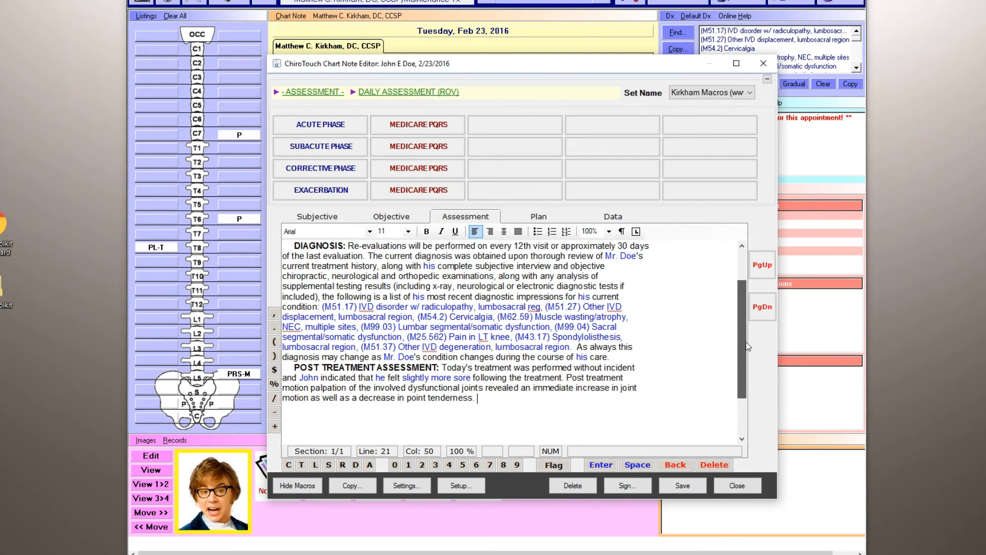
left_click(416, 381)
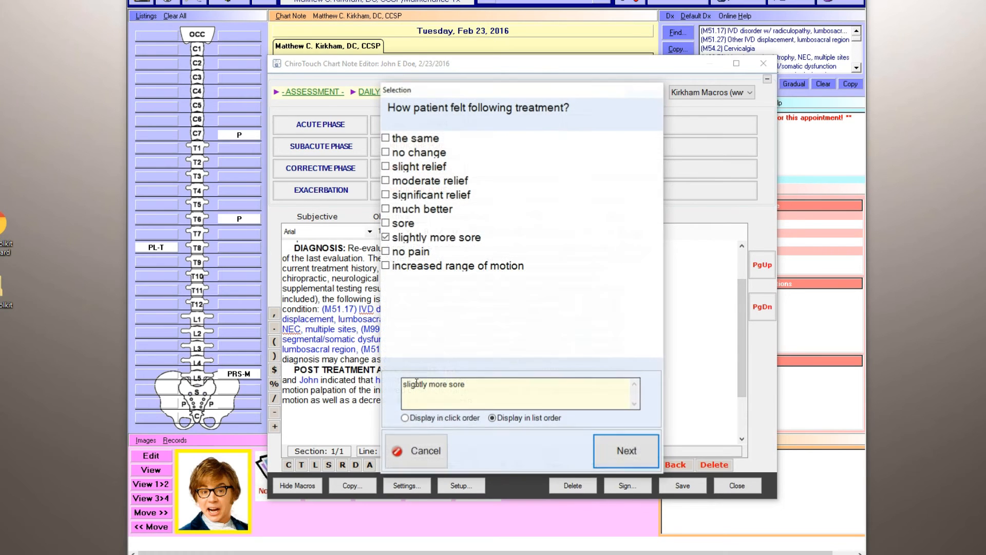
left_click(403, 167)
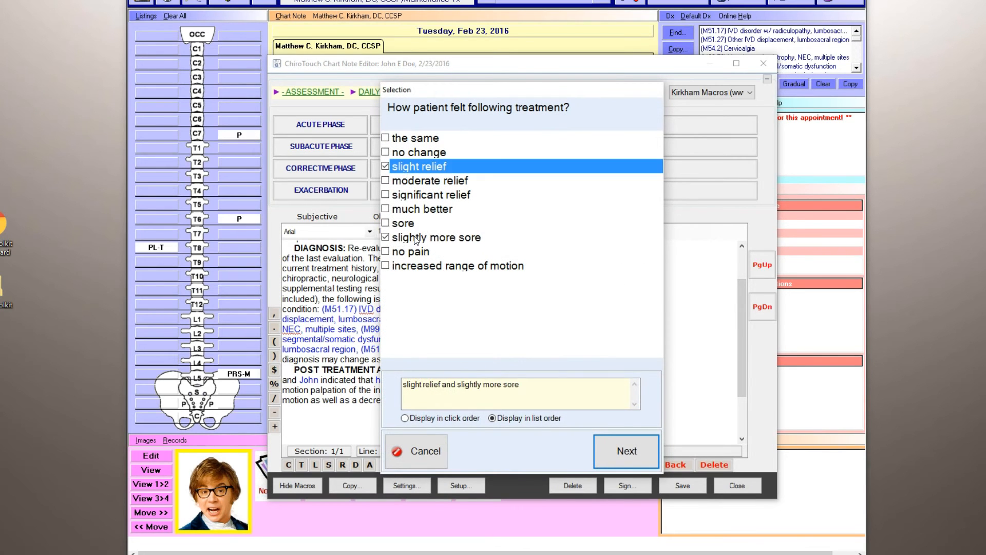
left_click(416, 239)
left_click(424, 265)
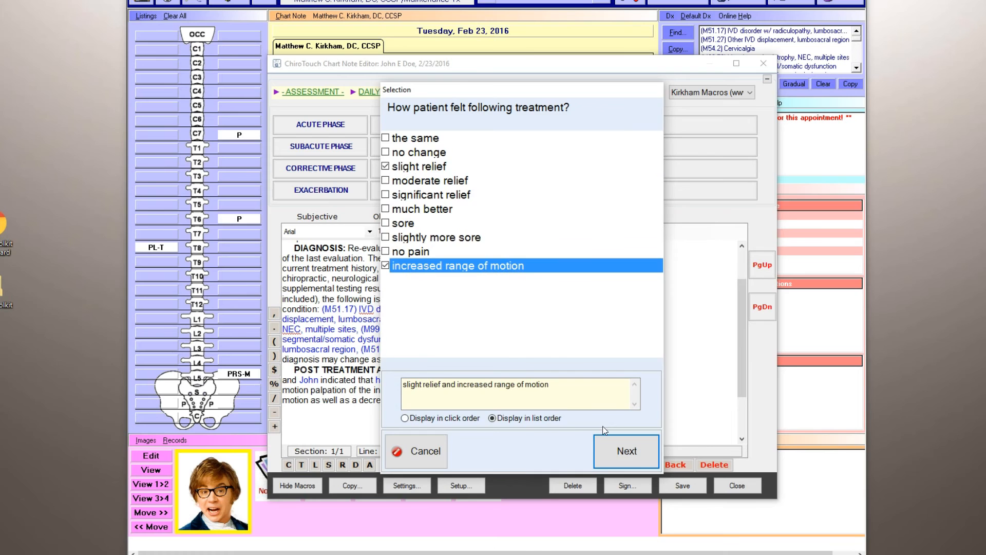
left_click(627, 451)
Review the Assessment text from the acute phase statement through the diagnosis list and post-treatment assessment.
left_click_drag(742, 351, 741, 294)
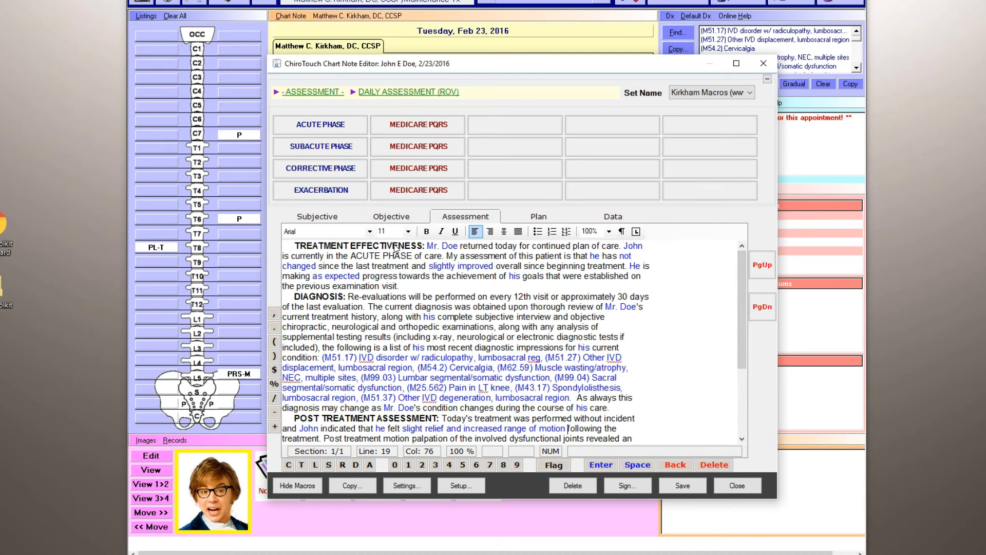
left_click_drag(363, 256, 400, 256)
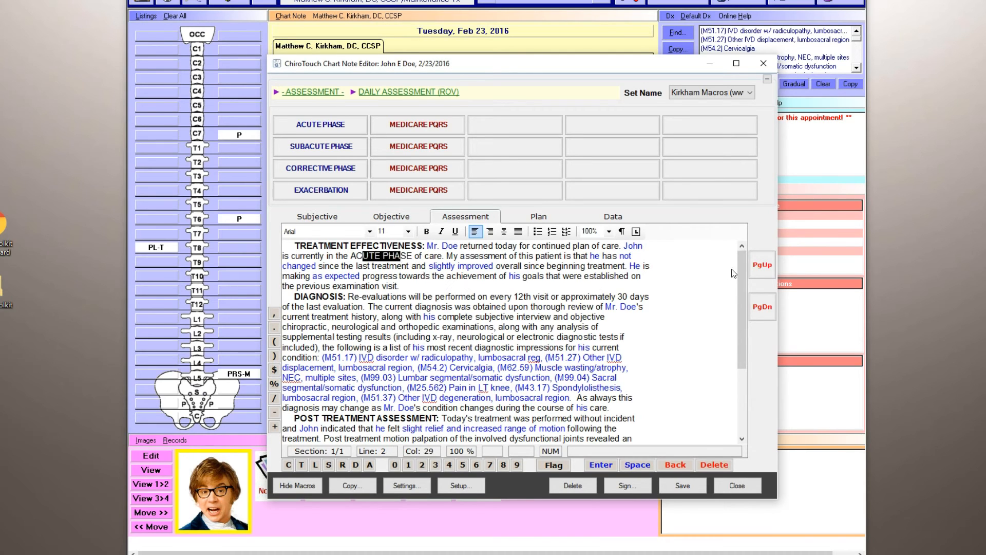
mouse_move(740, 276)
left_mouse_down()
mouse_move(740, 294)
mouse_move(740, 267)
left_mouse_up()
left_click_drag(465, 63, 428, 67)
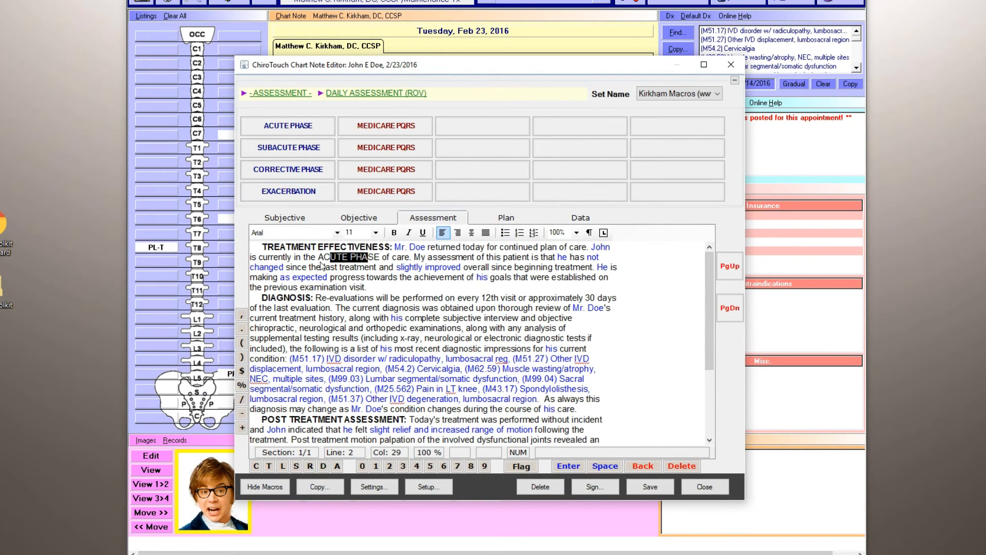
left_click_drag(512, 71, 542, 59)
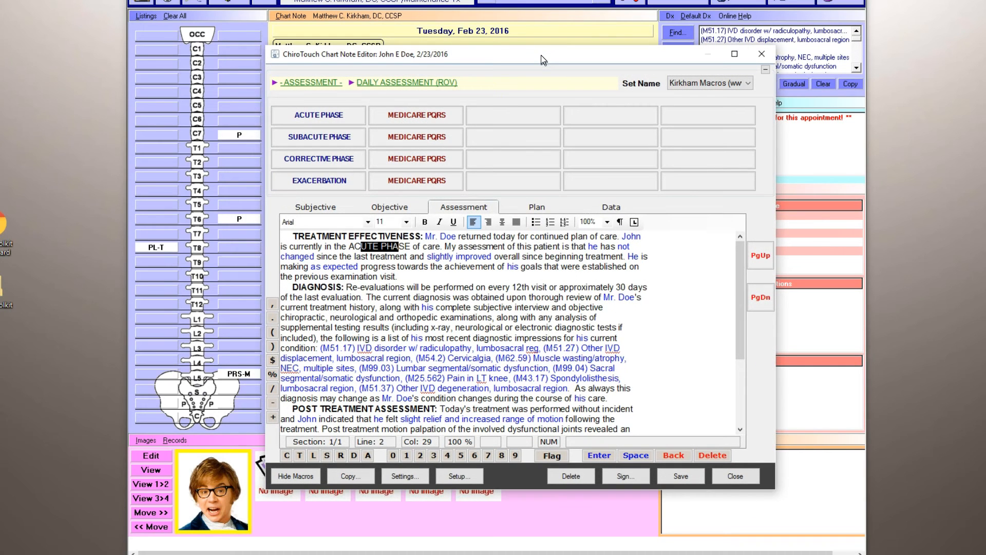
scroll(741, 280, "down", 3)
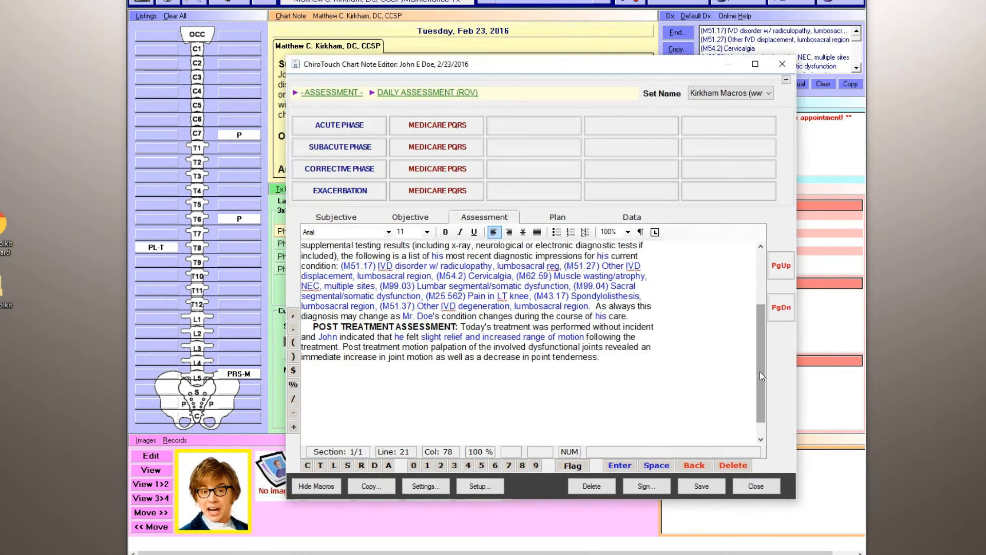
left_click_drag(761, 374, 760, 343)
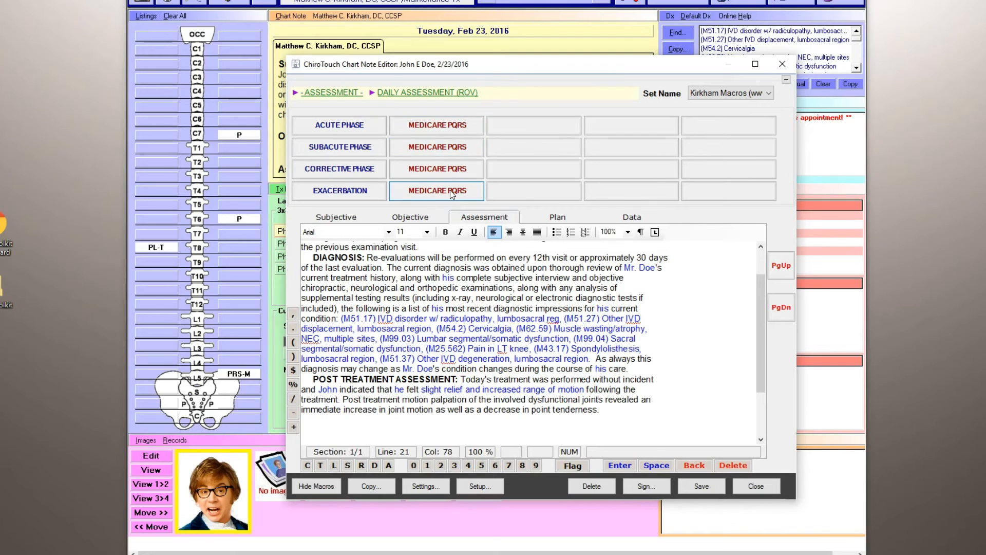
Add the Medicare PQRS statements for pain with follow-up (G8730) and outcome assessment with care plan within 30 days (G8942).
left_click(442, 147)
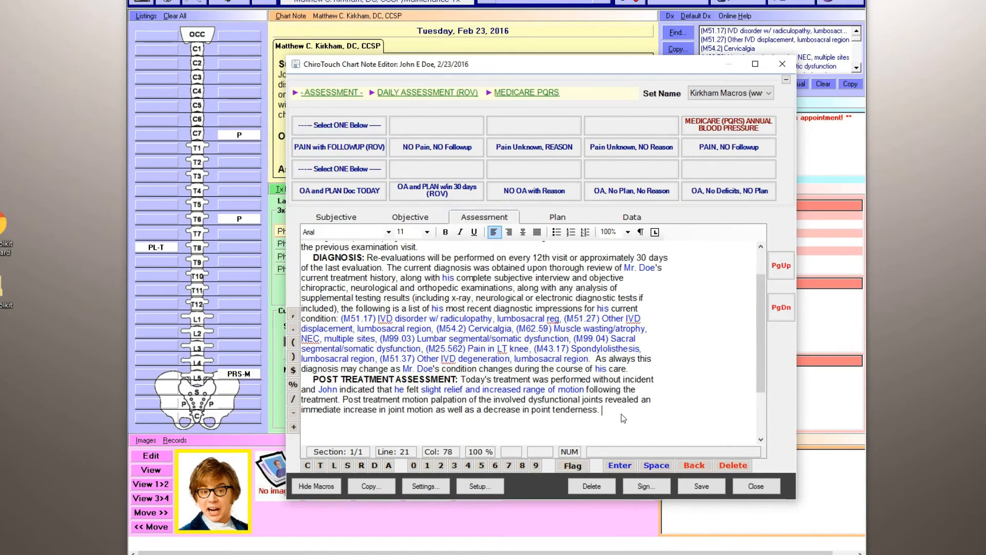
left_click(337, 150)
left_click(409, 189)
left_click_drag(762, 343, 765, 329)
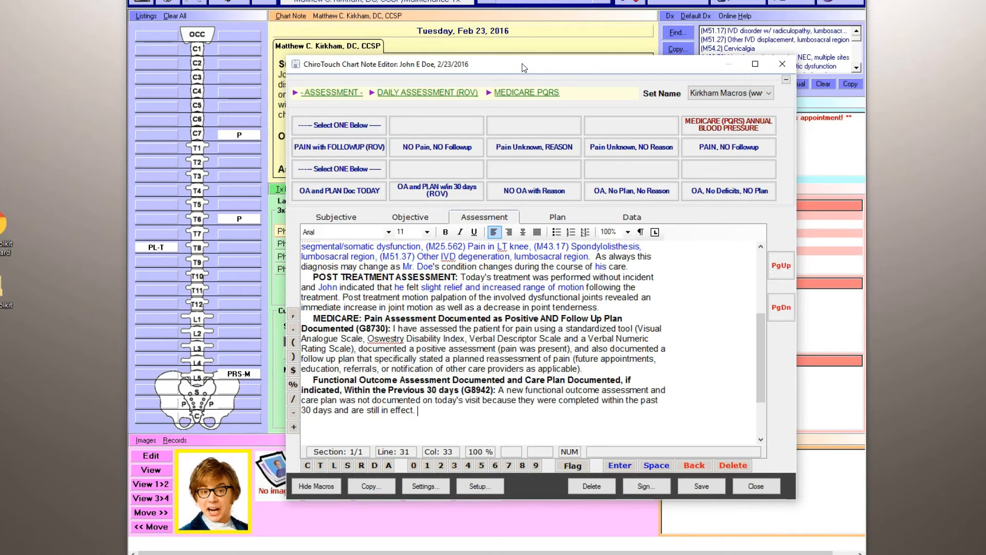
Inspect the charges linked to the PAIN with FOLLOWUP (ROV) macro in the macro setup, leaving them unedited.
left_click_drag(524, 67, 461, 61)
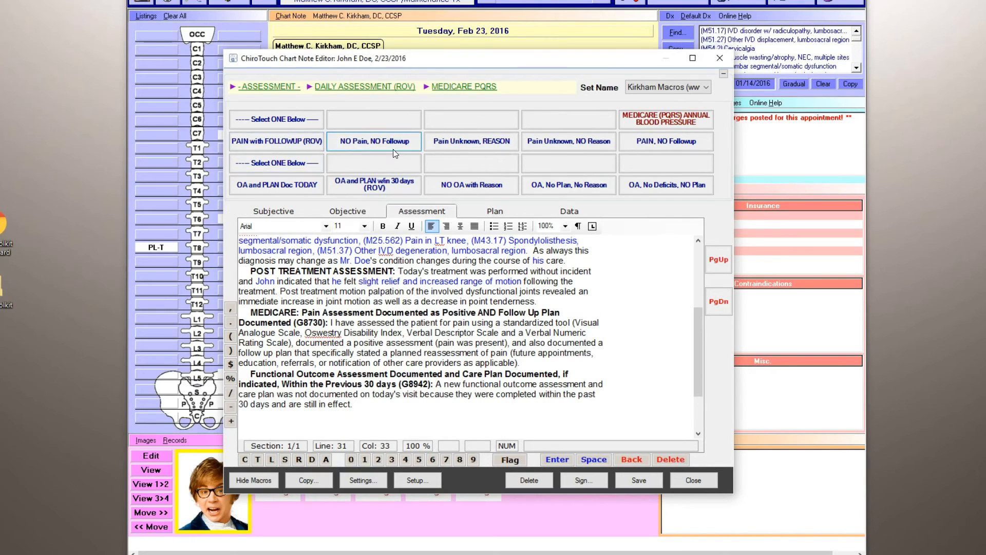
left_click(424, 480)
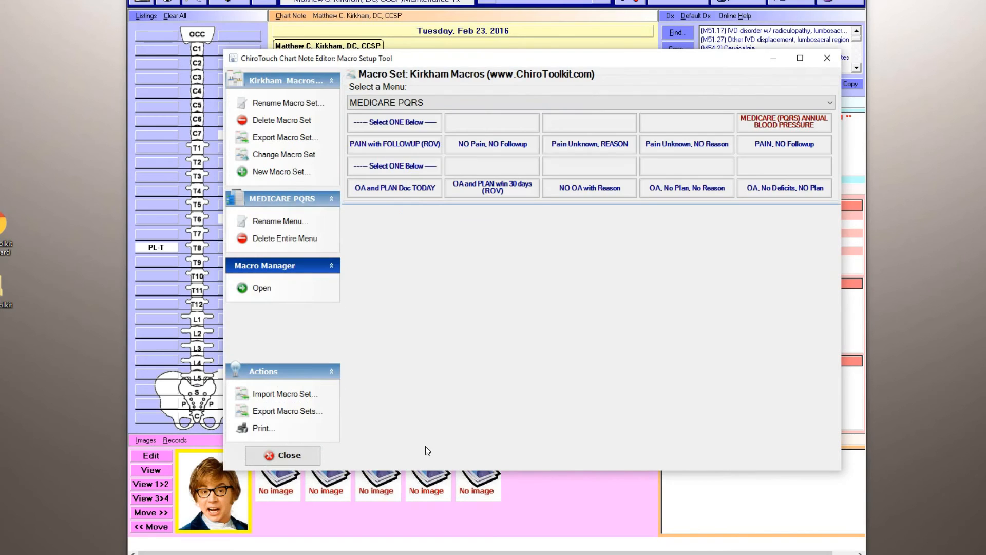
left_click(412, 146)
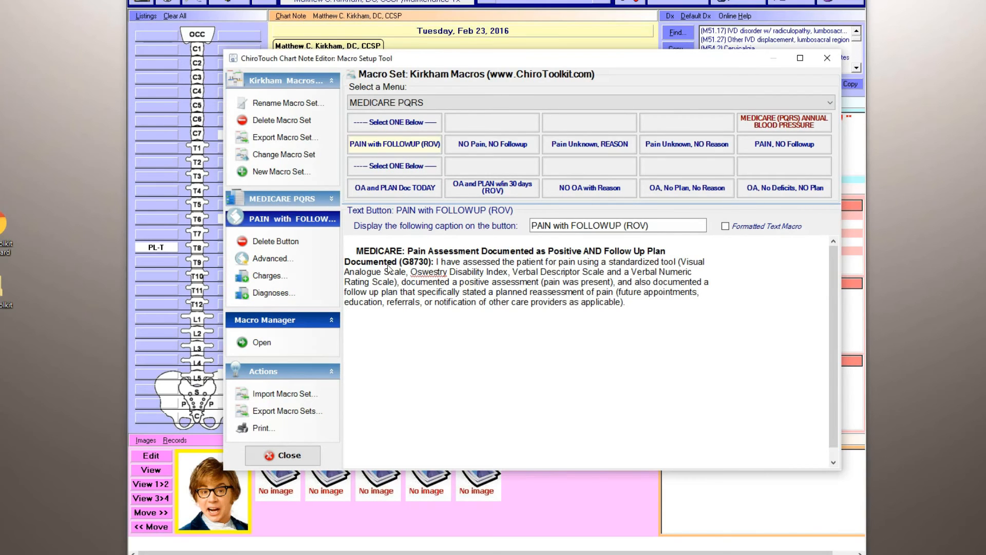
left_click(272, 278)
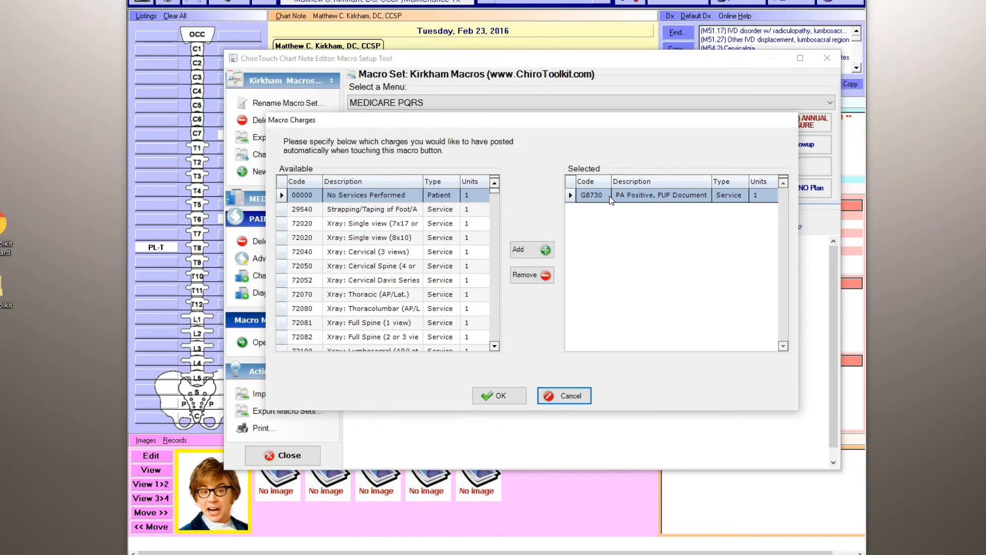
left_click(564, 396)
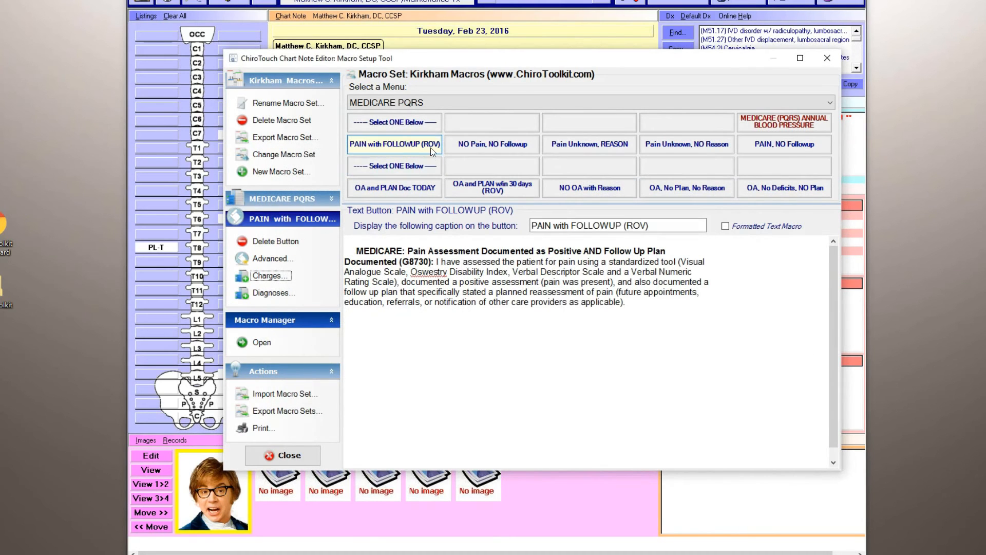
left_click(308, 453)
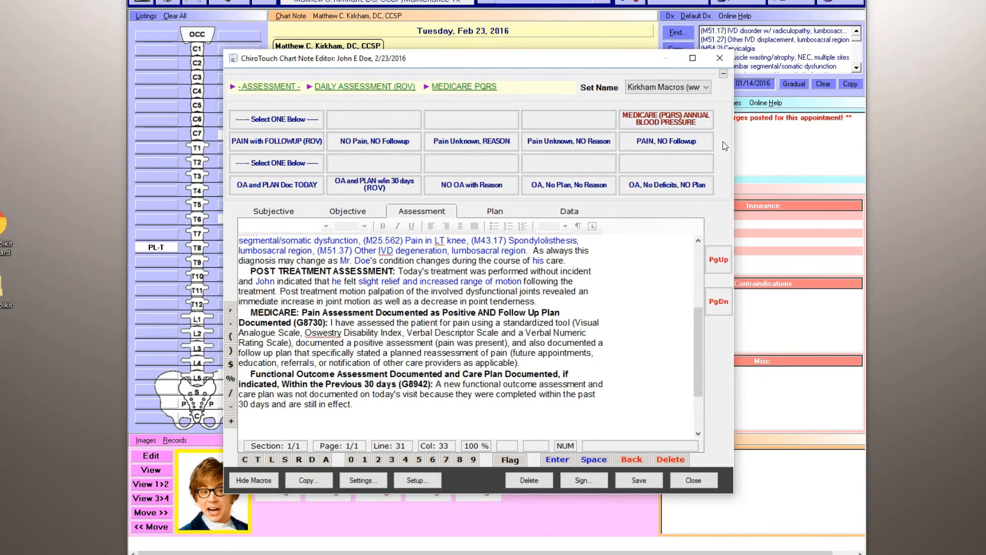
Save the chart note and reopen it at the Plan section.
left_click(635, 479)
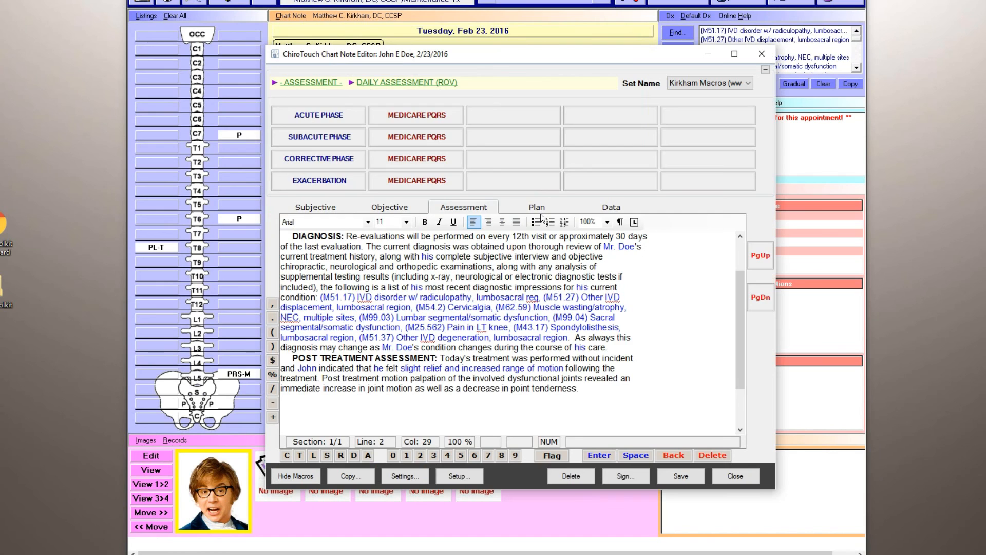
left_click(532, 209)
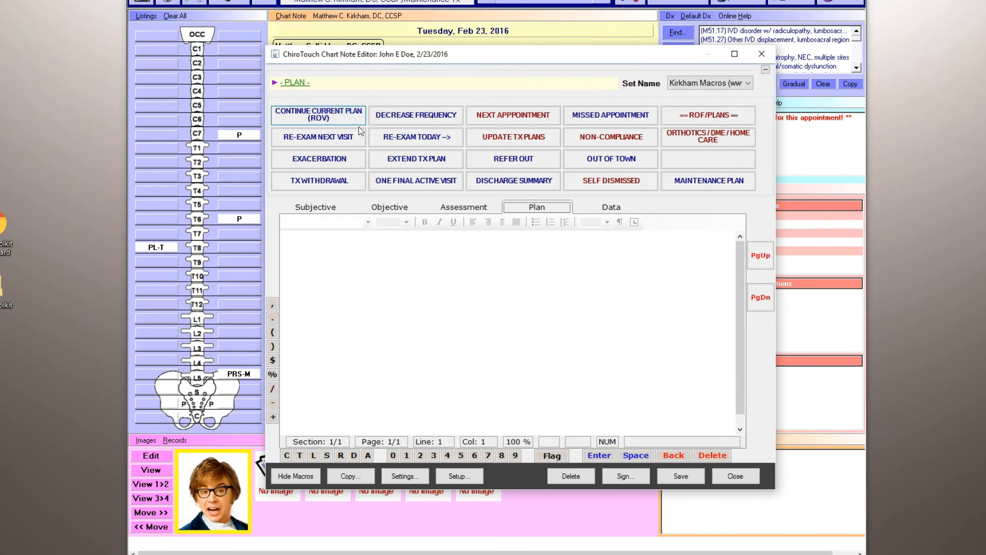
Start the Continue Current Plan (ROV) entry, back out at the visit number, and check the completed visits in the treatment plan.
left_click(330, 115)
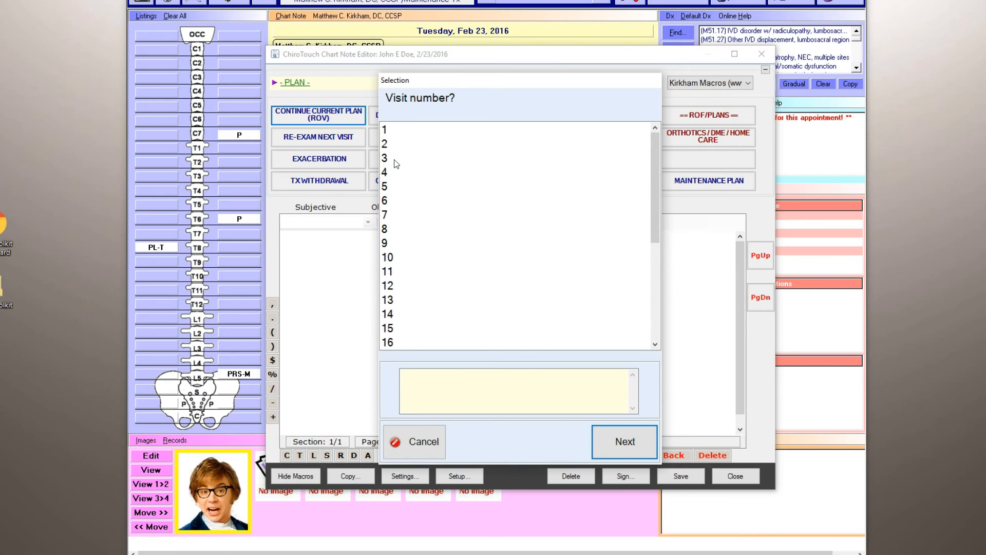
left_click(431, 441)
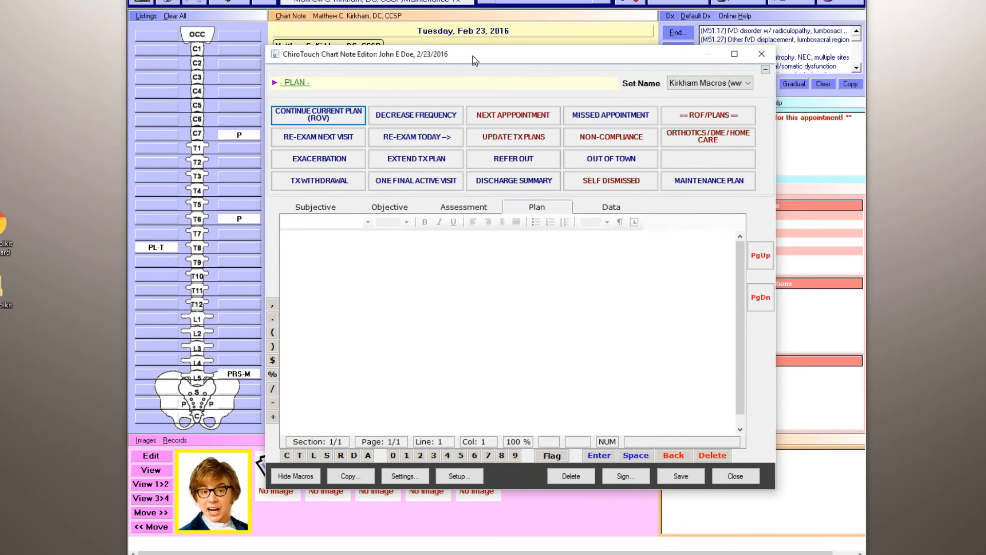
left_click_drag(473, 55, 598, 59)
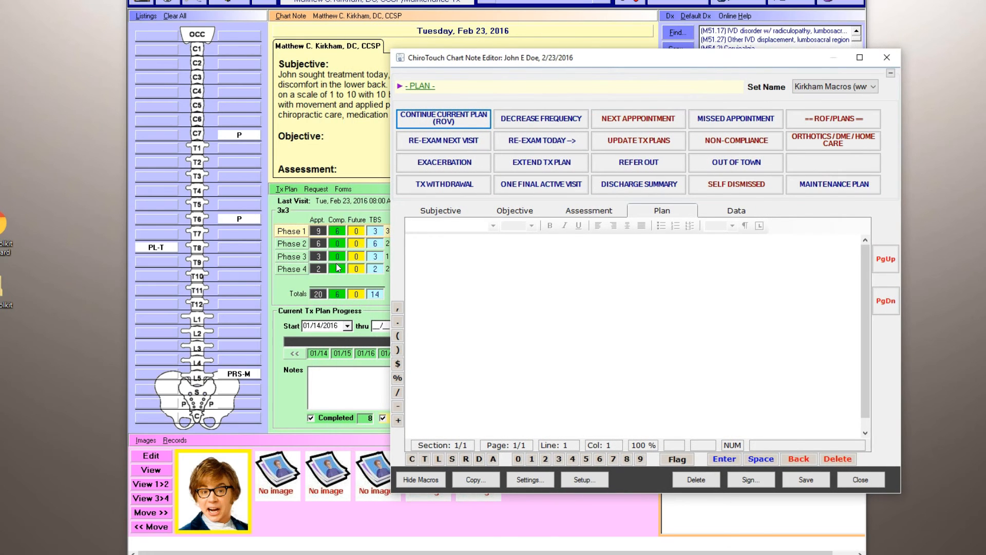
left_click_drag(566, 60, 461, 67)
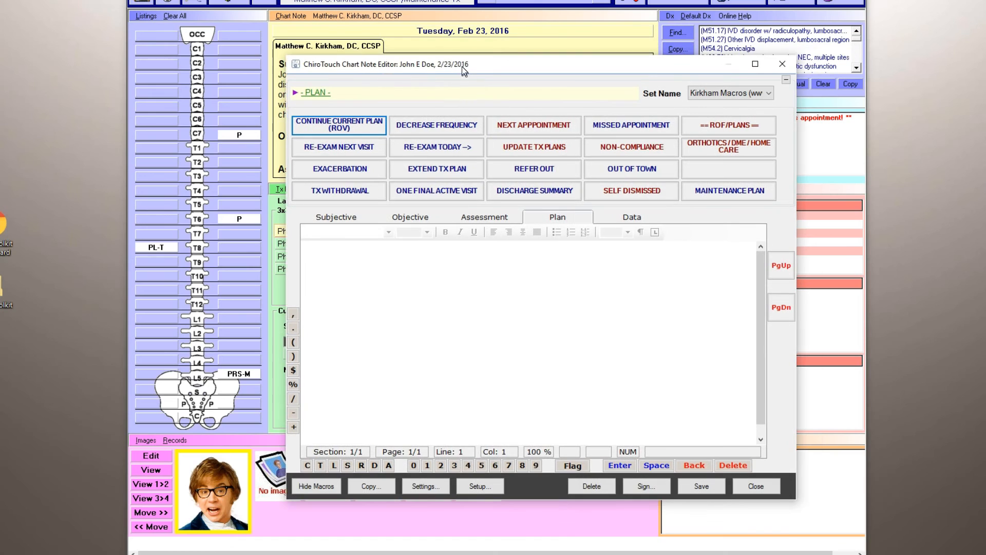
Add the Continue Current Plan (ROV) entry for visit 7, compliant with home care, next appointment in 2 days and frequency three times per week.
left_click(359, 123)
left_click(417, 225)
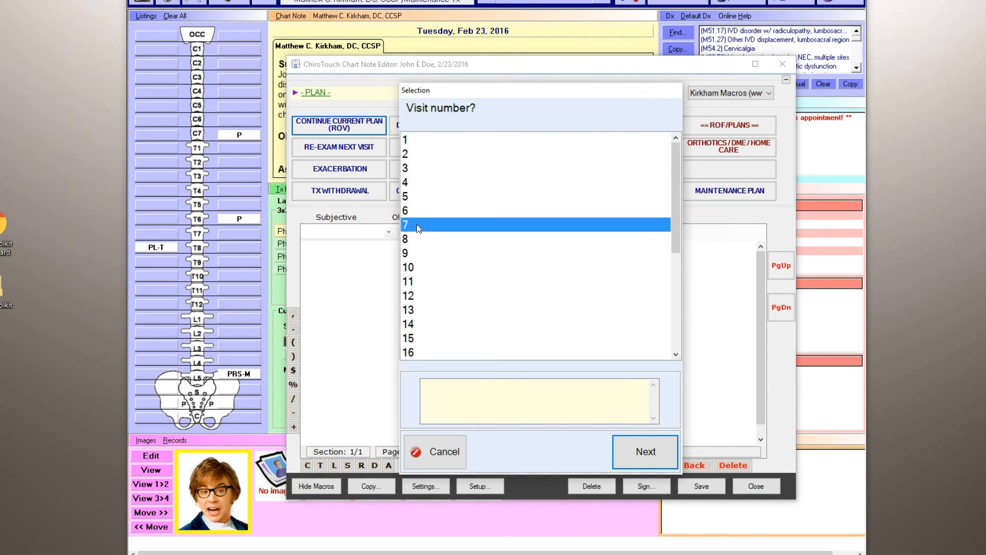
left_click(645, 452)
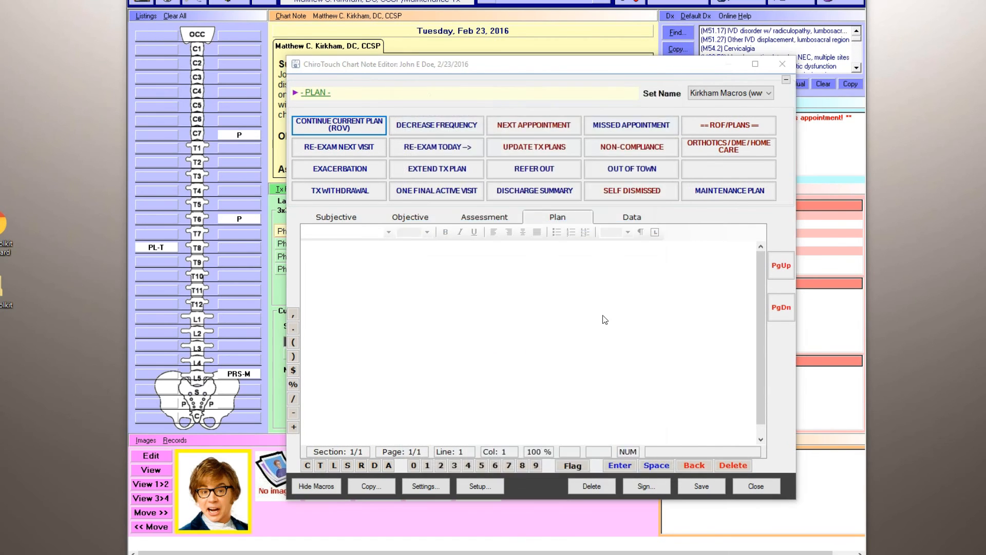
left_click(478, 139)
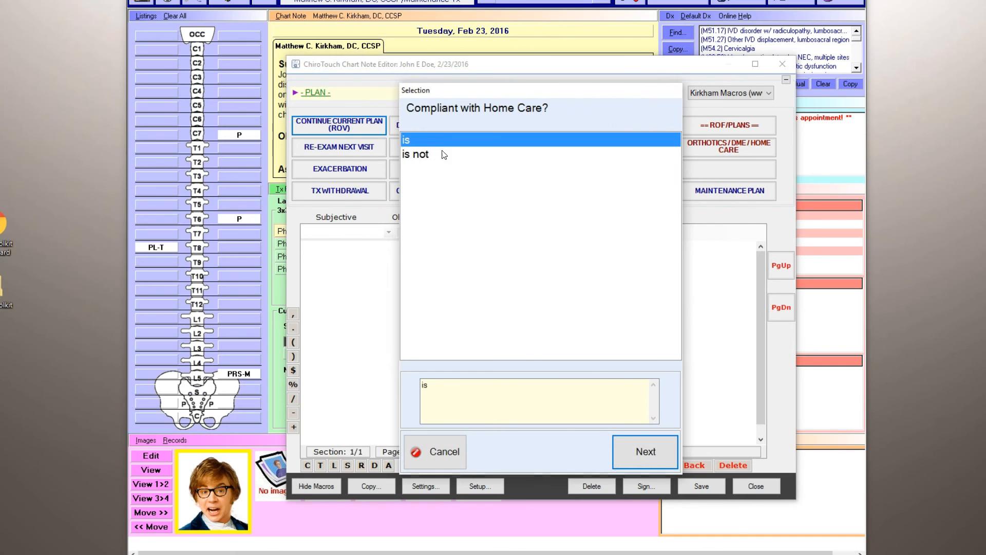
left_click(646, 452)
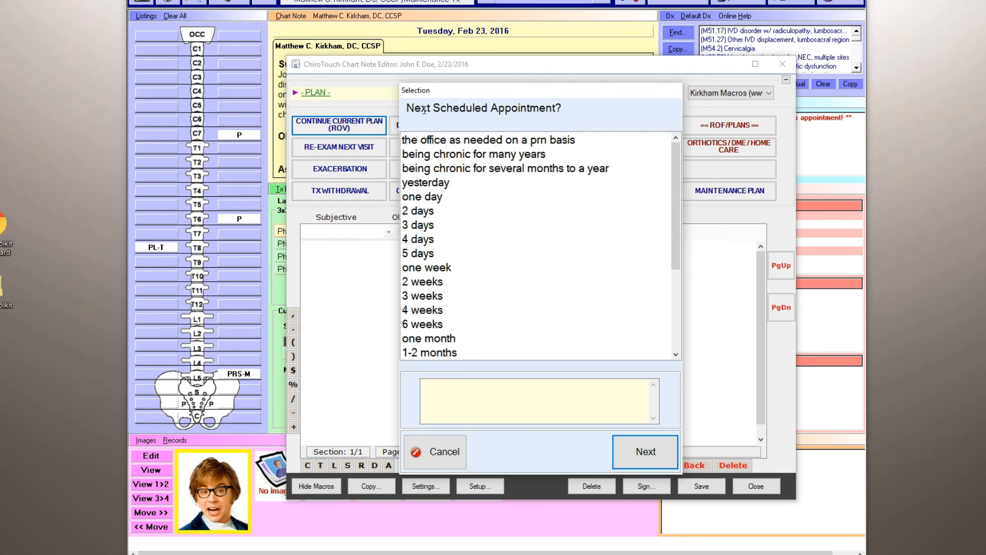
left_click(418, 228)
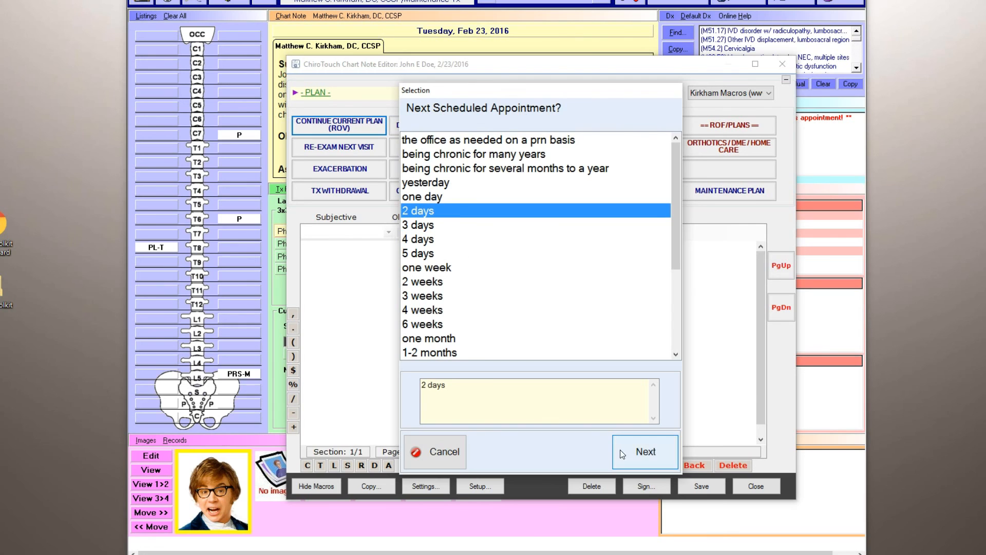
left_click(621, 450)
left_click(490, 157)
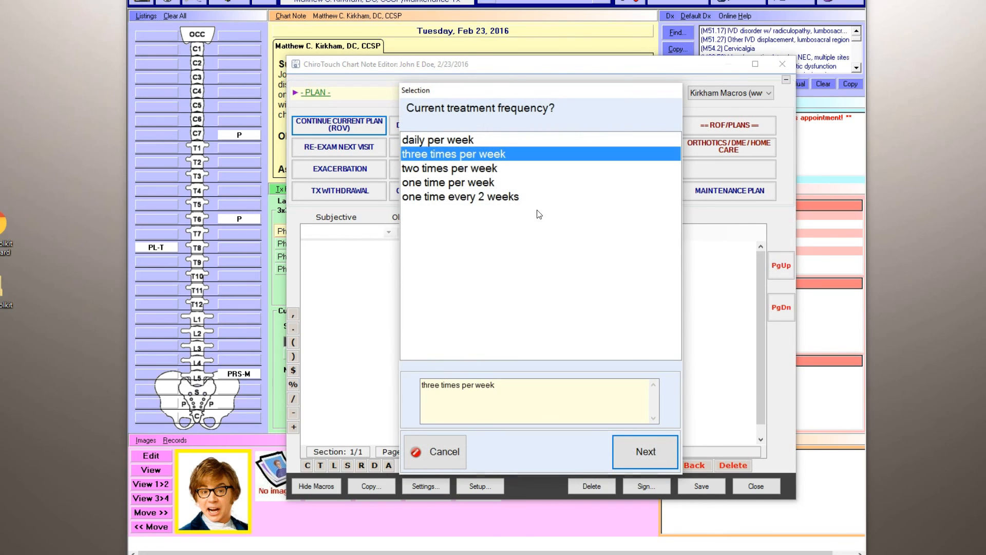
left_click(645, 451)
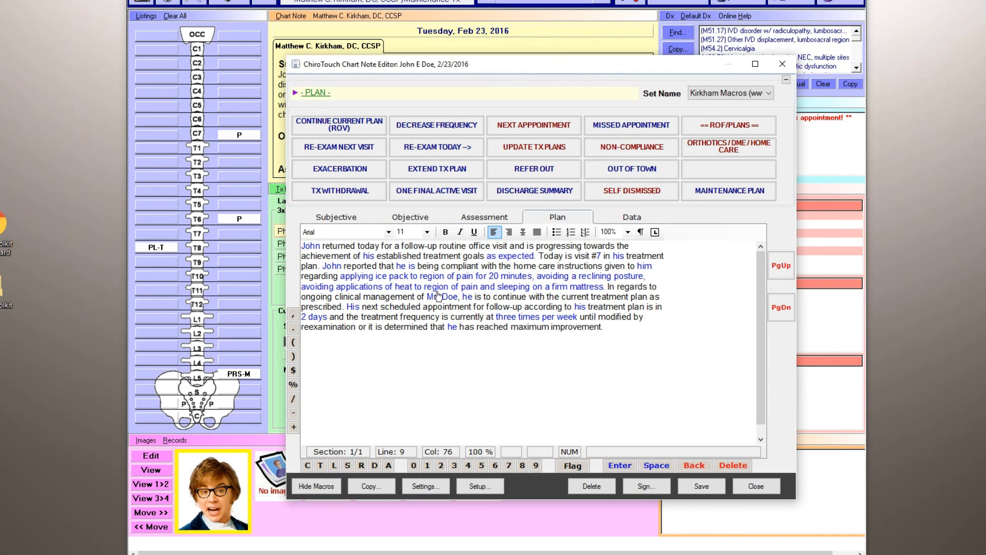
Check the prescribed home care choices in the Plan text without changing them, and look through the four SOAP sections.
left_click(459, 287)
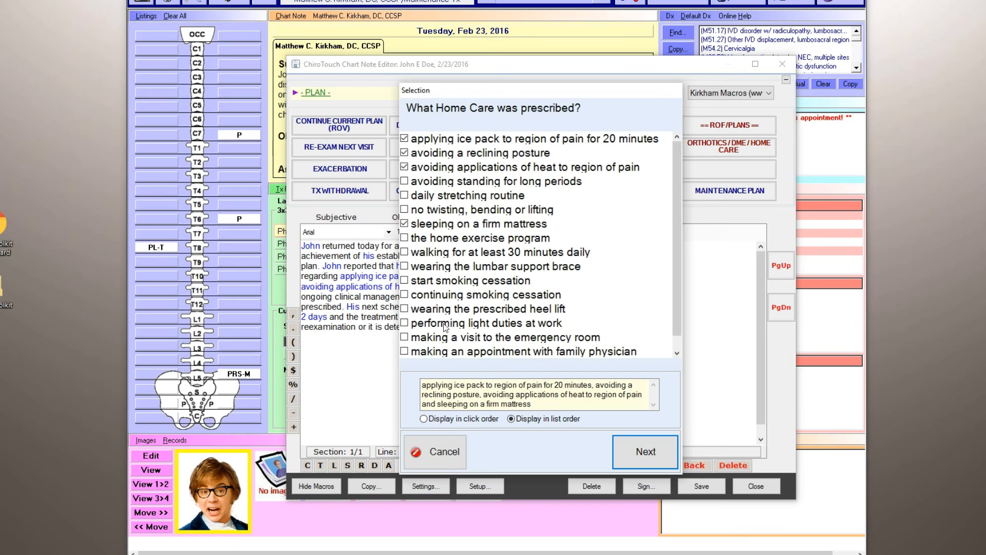
left_click(444, 442)
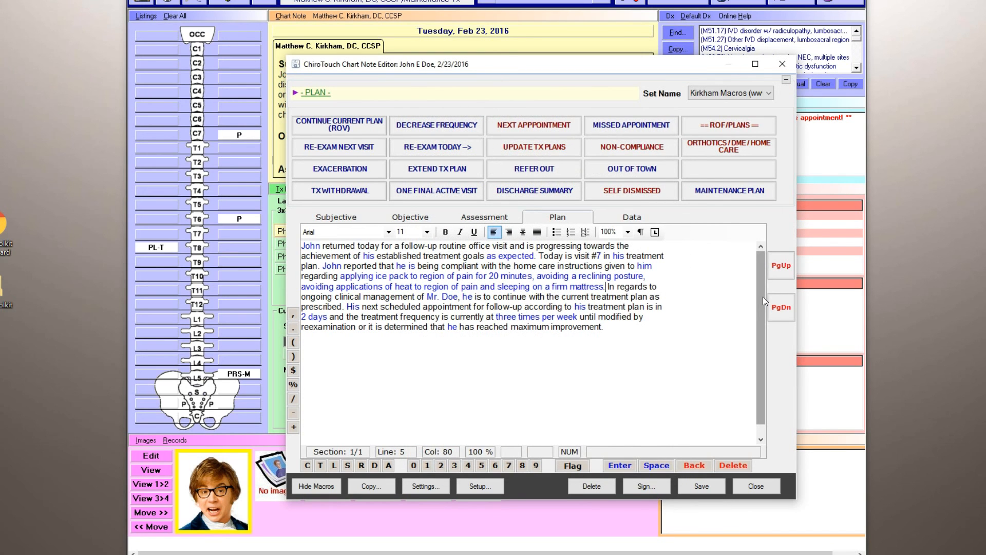
left_click(336, 217)
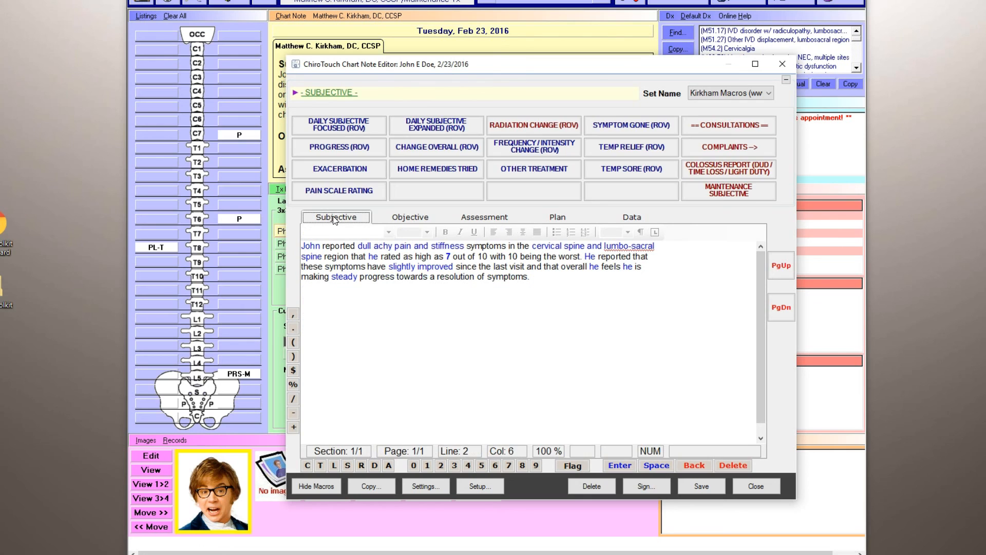
left_click(396, 217)
left_click(485, 216)
left_click(547, 217)
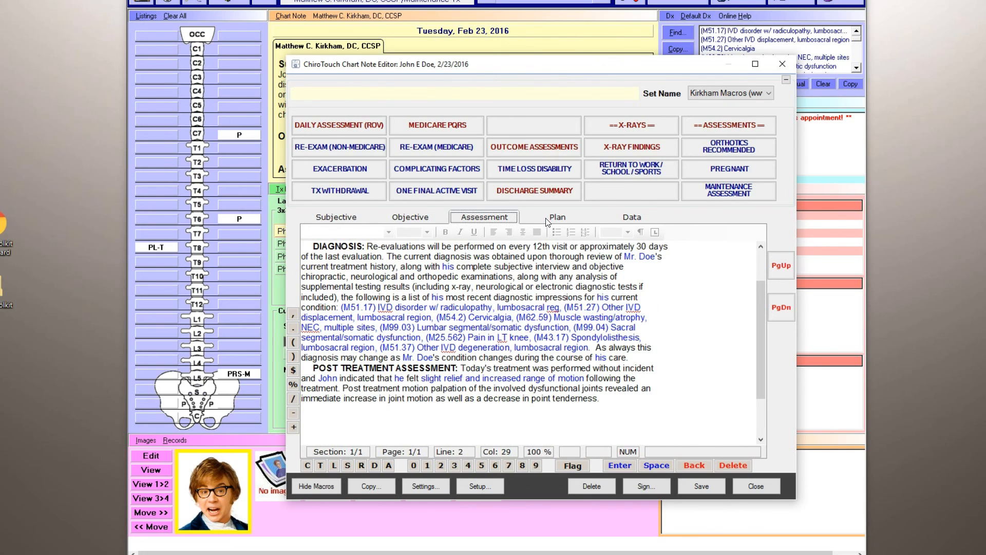
Read through the Objective text on adjustments, modalities and physical therapy evaluation, and the full Assessment text.
left_click(348, 220)
left_click(404, 220)
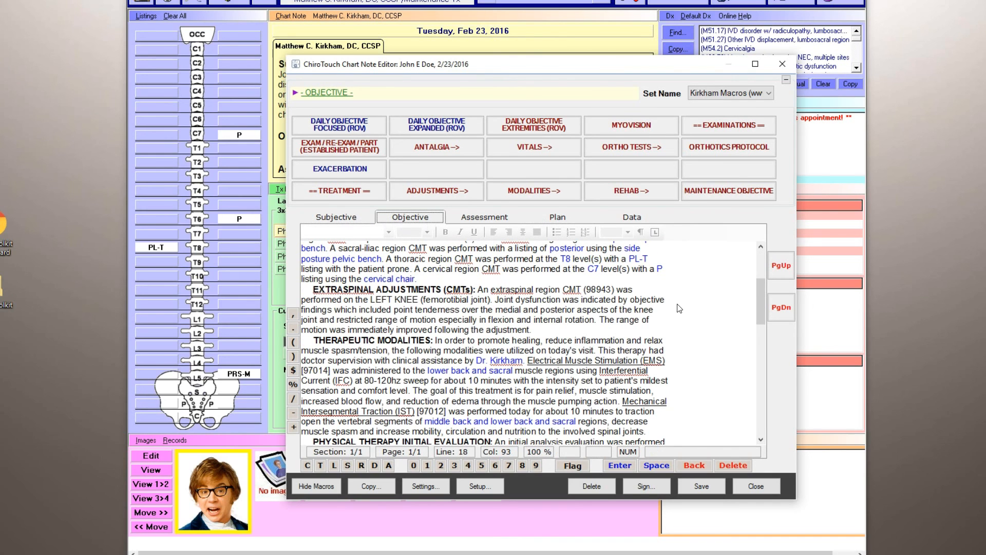
left_click_drag(763, 293, 760, 300)
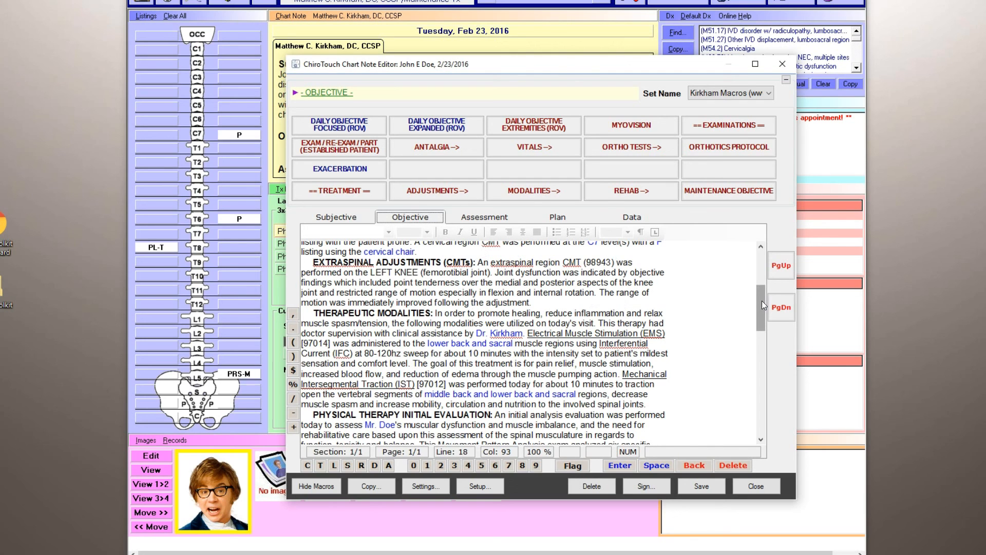
left_click_drag(762, 300, 760, 322)
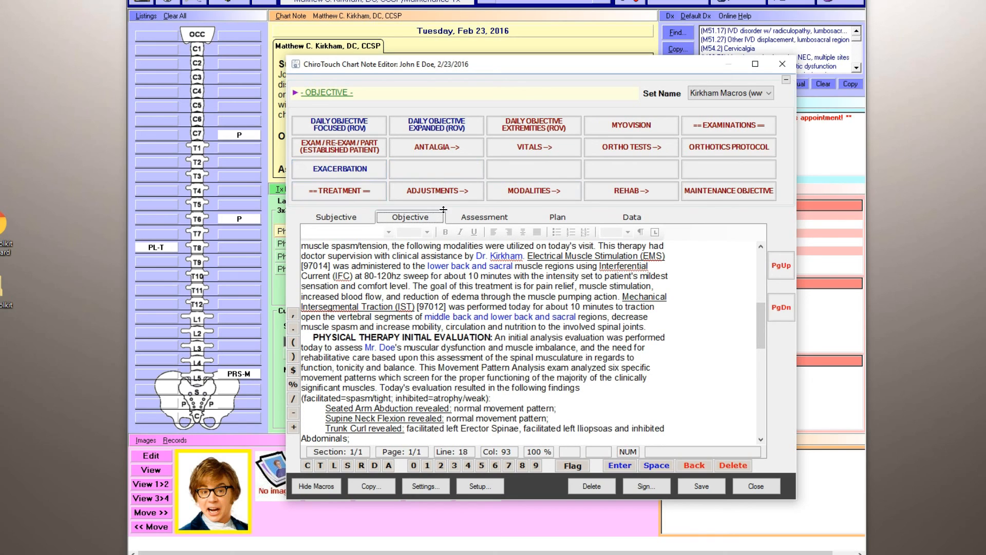
left_click(477, 220)
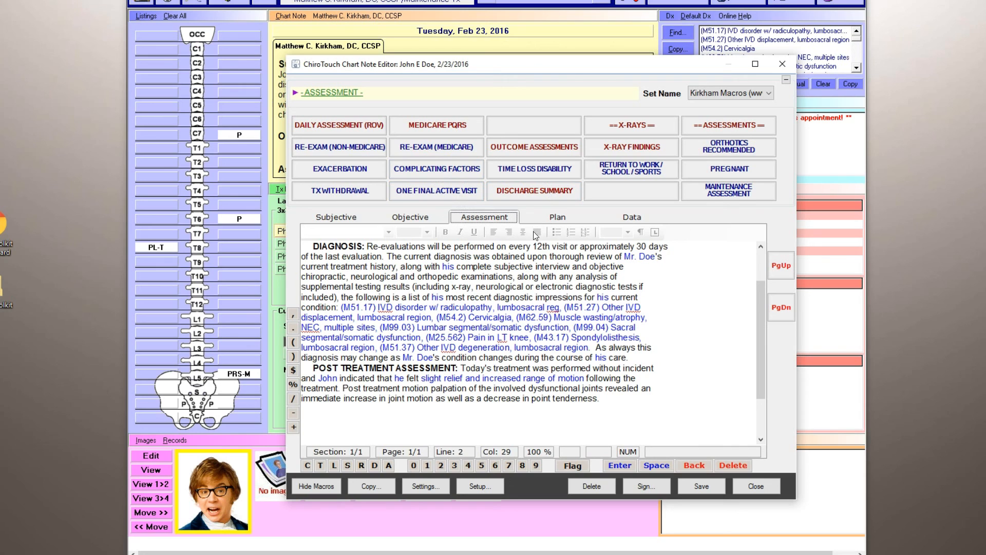
left_click_drag(765, 300, 760, 364)
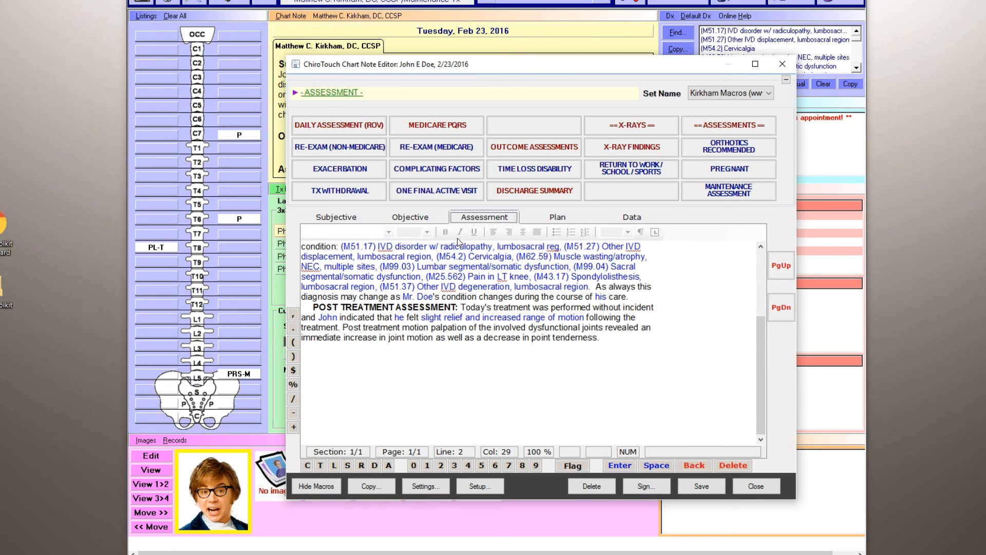
left_click_drag(760, 352, 760, 285)
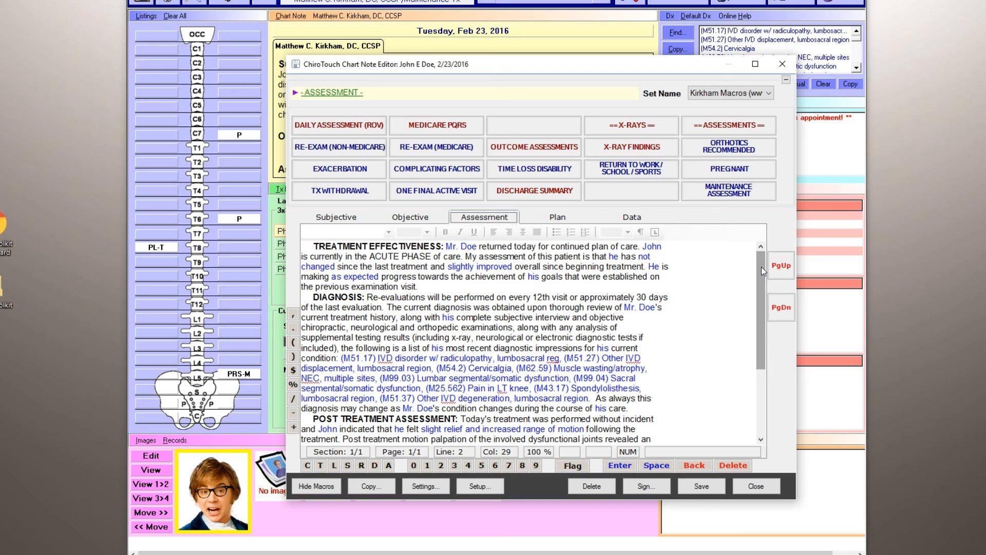
Revisit the note's sections, view the Objective adjustment macro choices, and examine the therapeutic modalities and physical therapy evaluation paragraphs.
left_click(558, 219)
left_click(417, 220)
left_click(461, 215)
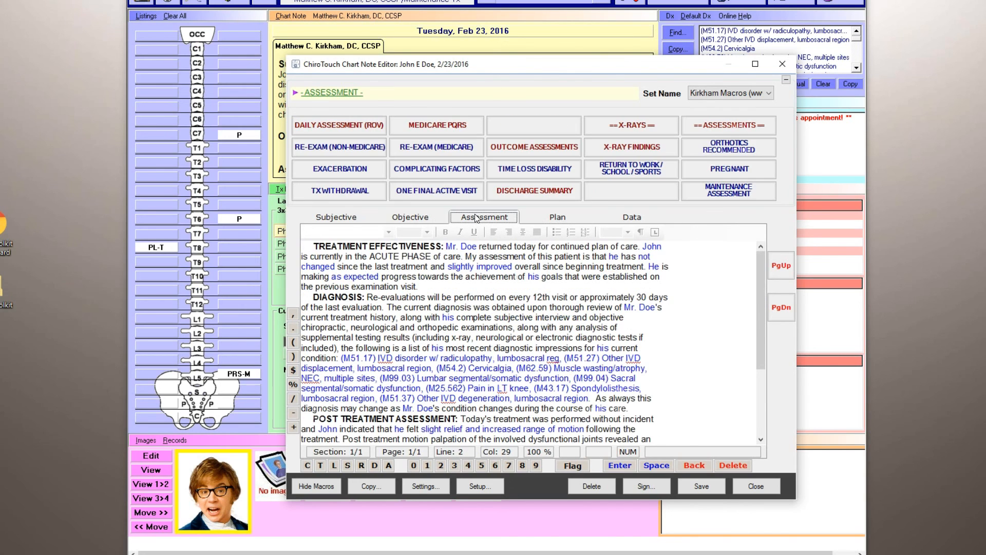
left_click(346, 220)
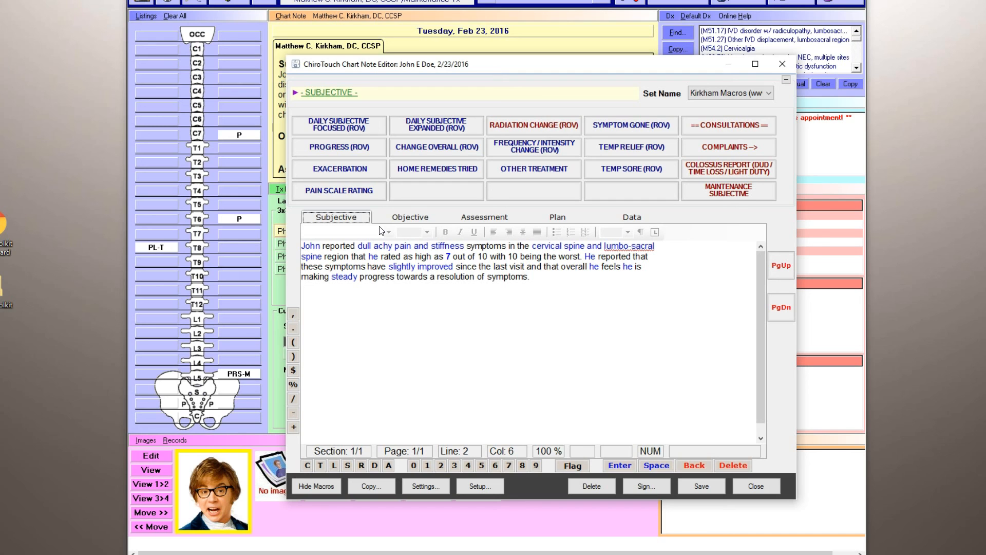
left_click(437, 216)
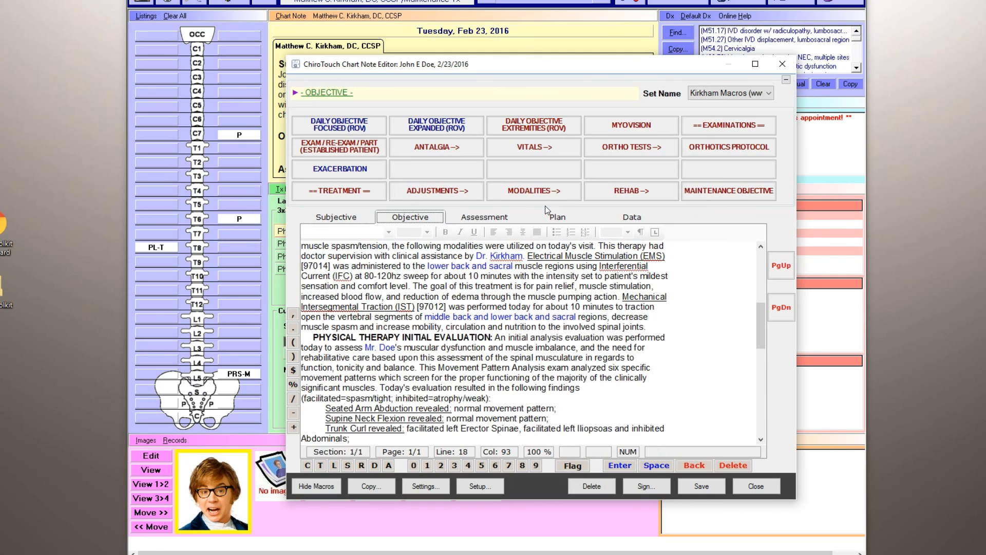
left_click(431, 188)
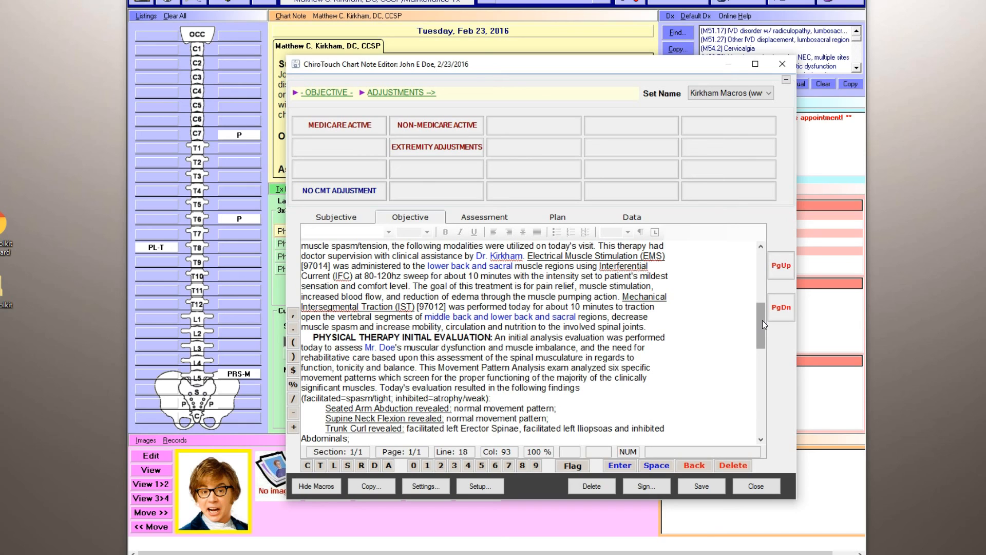
mouse_move(762, 319)
left_mouse_down()
mouse_move(762, 260)
mouse_move(762, 301)
left_mouse_up()
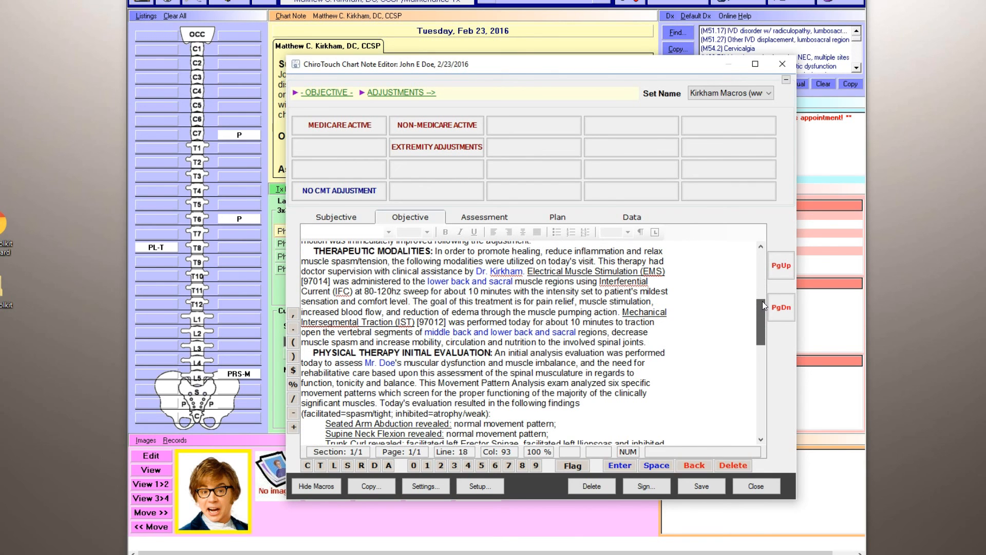
left_click_drag(763, 300, 762, 319)
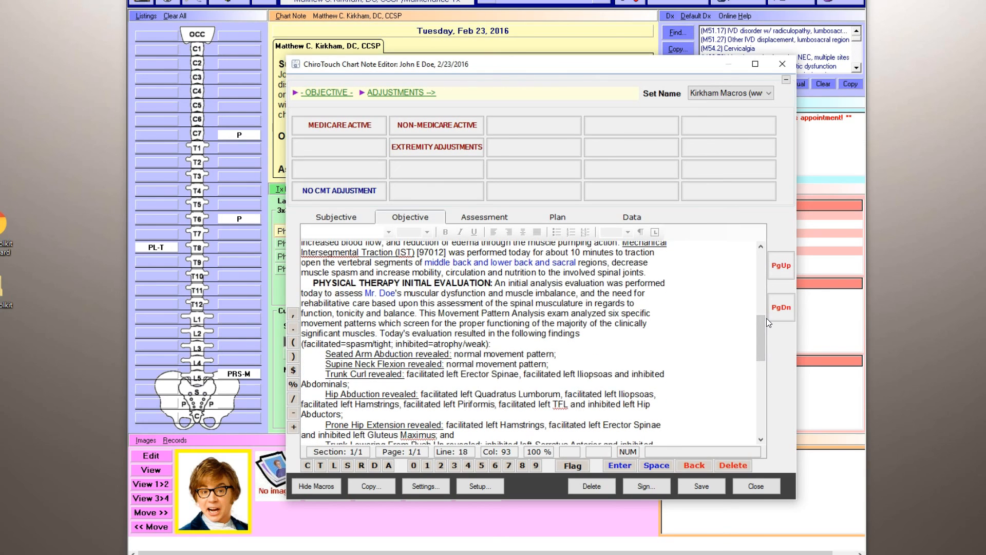